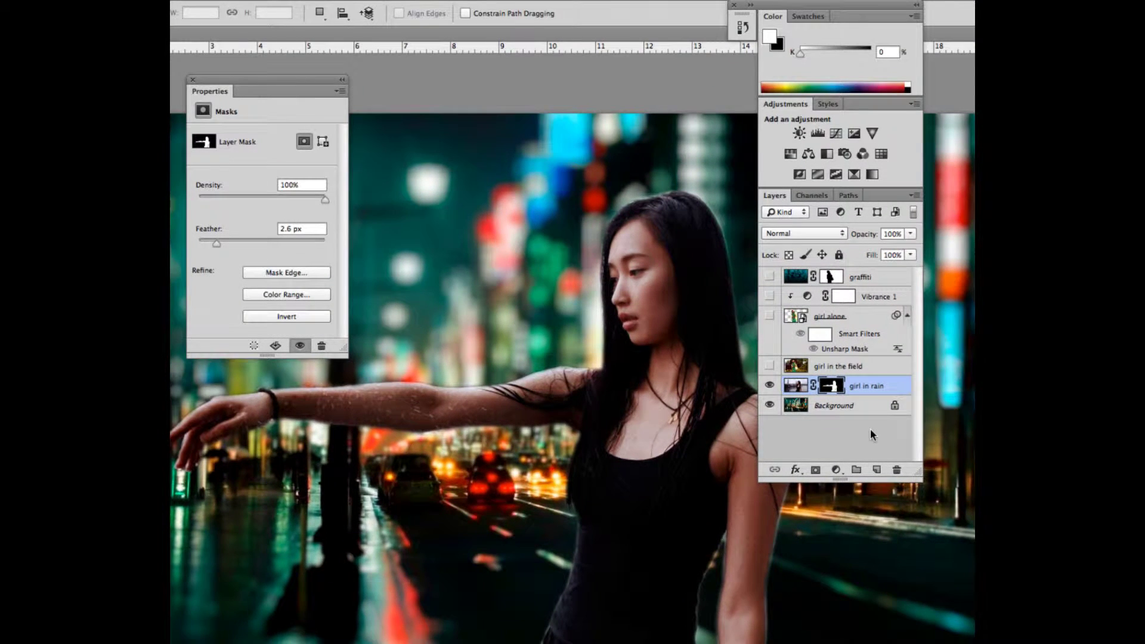
Add a Vibrance adjustment layer directly above the "girl in rain" layer.
{"action": "left_click", "coordinate": [797, 387]}
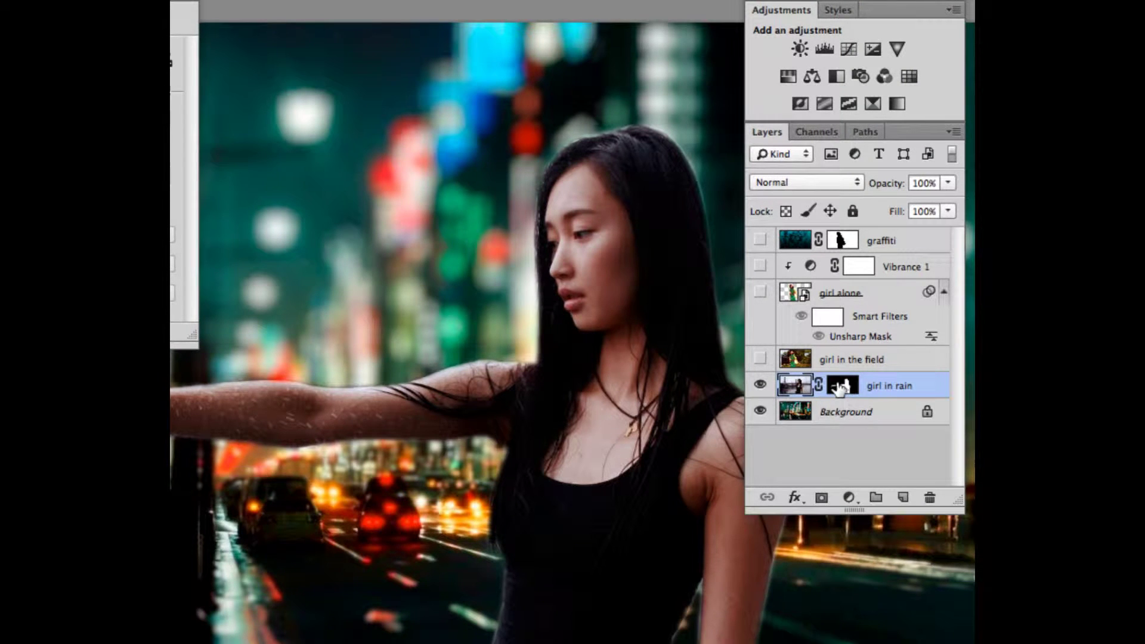
{"action": "left_click", "coordinate": [847, 498]}
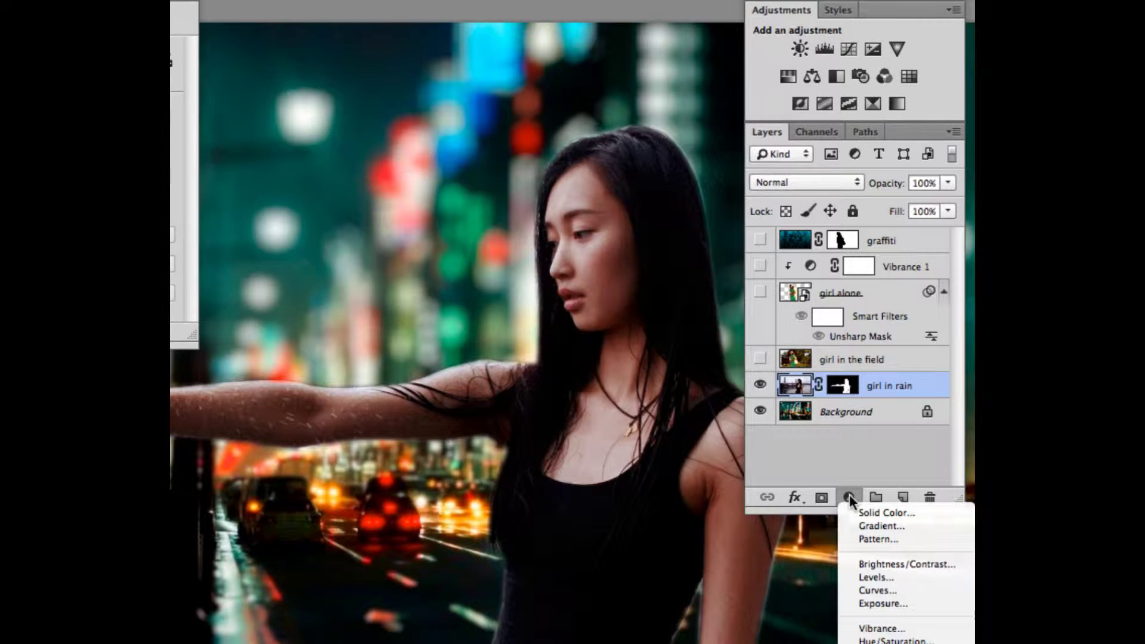
{"action": "left_click", "coordinate": [877, 630]}
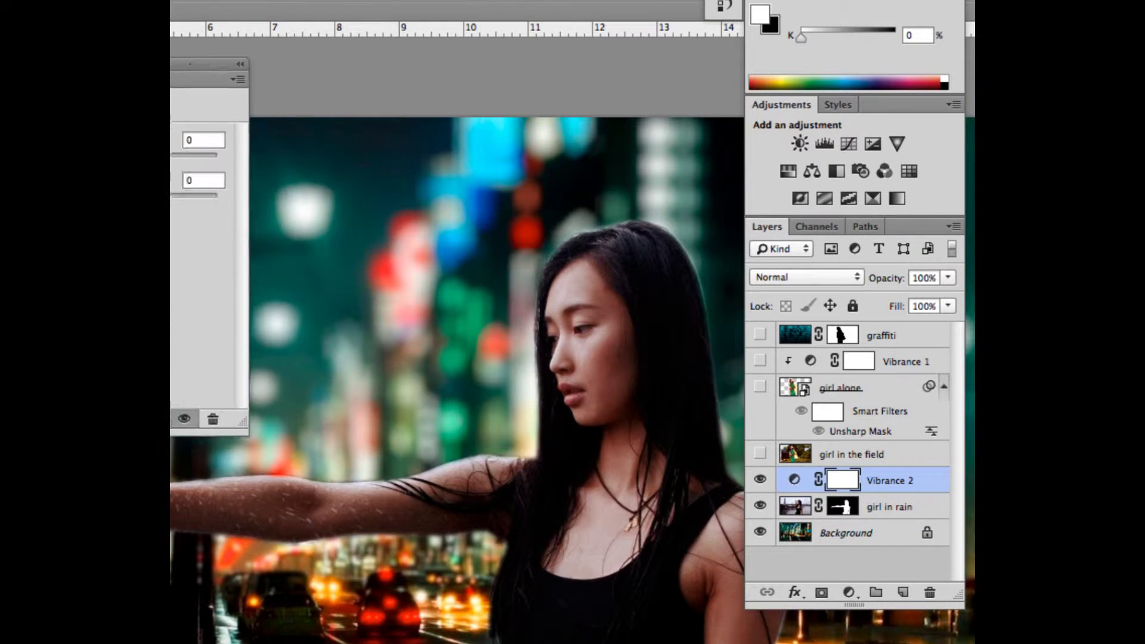
{"action": "left_click_drag", "start_coordinate": [100, 64], "coordinate": [264, 38]}
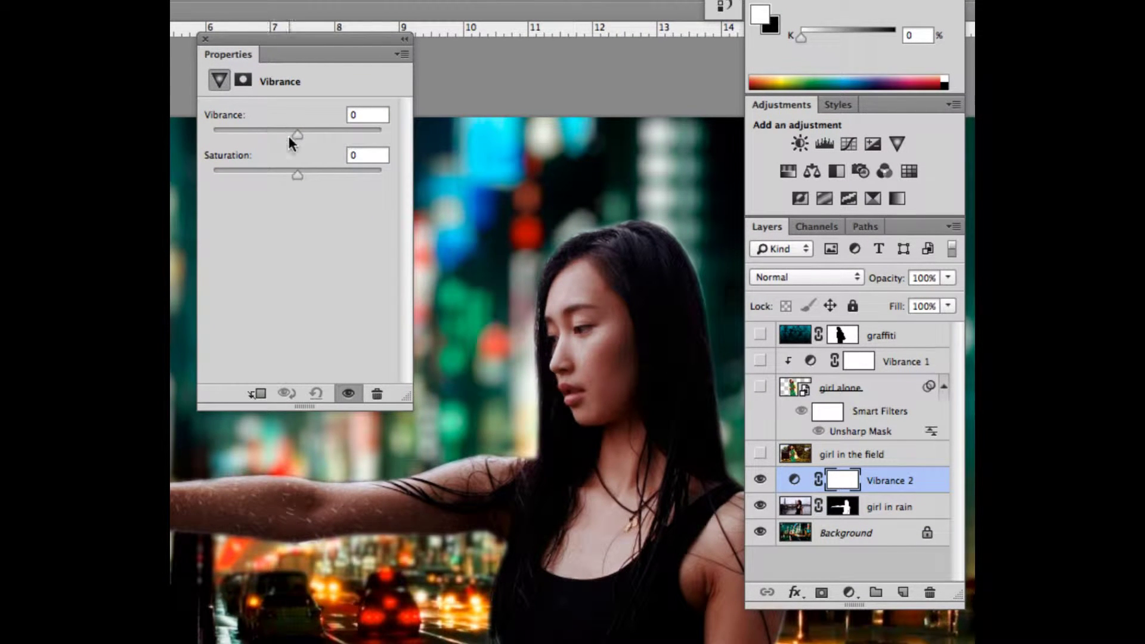
Set the new adjustment's vibrance to +12 and its saturation to +13.
{"action": "left_click_drag", "start_coordinate": [295, 134], "coordinate": [306, 133]}
{"action": "mouse_move", "coordinate": [298, 175]}
{"action": "left_mouse_down"}
{"action": "mouse_move", "coordinate": [321, 177]}
{"action": "mouse_move", "coordinate": [310, 178]}
{"action": "left_mouse_up"}
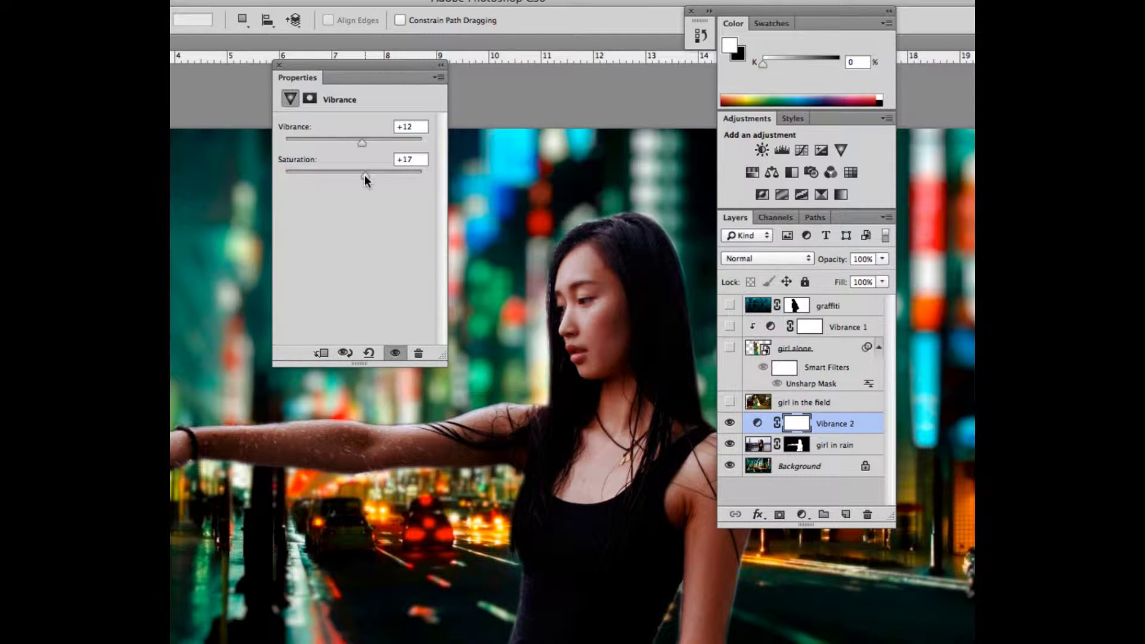
{"action": "mouse_move", "coordinate": [364, 175]}
{"action": "left_mouse_down"}
{"action": "mouse_move", "coordinate": [275, 171]}
{"action": "mouse_move", "coordinate": [375, 176]}
{"action": "mouse_move", "coordinate": [363, 173]}
{"action": "left_mouse_up"}
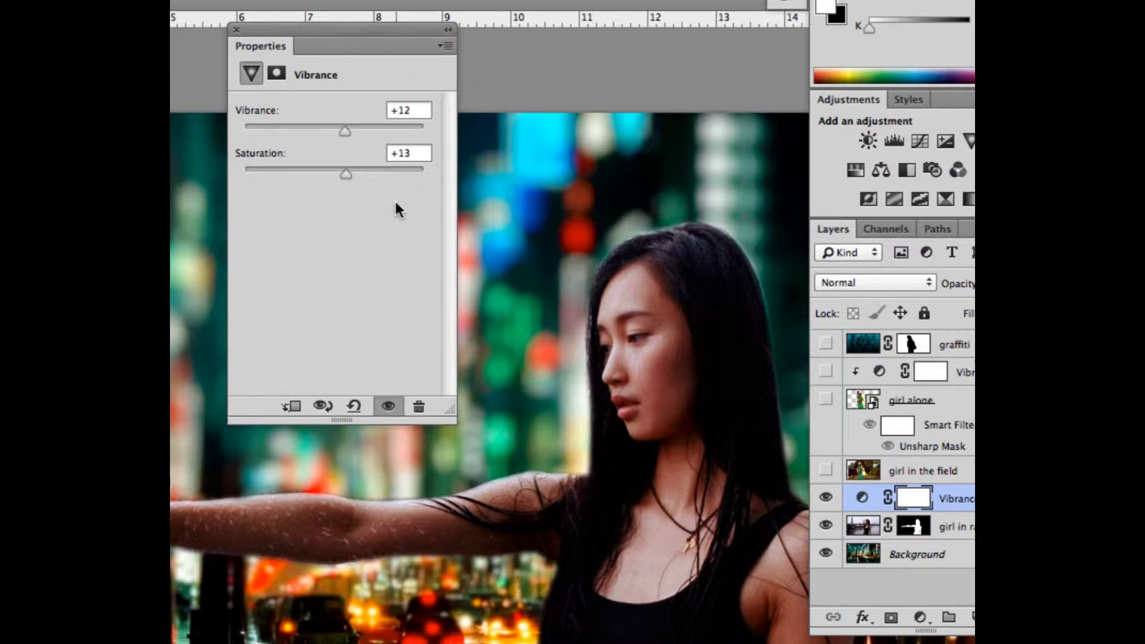
Clip the Vibrance adjustment to the "girl in rain" layer and raise its saturation to +17.
{"action": "left_click", "coordinate": [292, 408]}
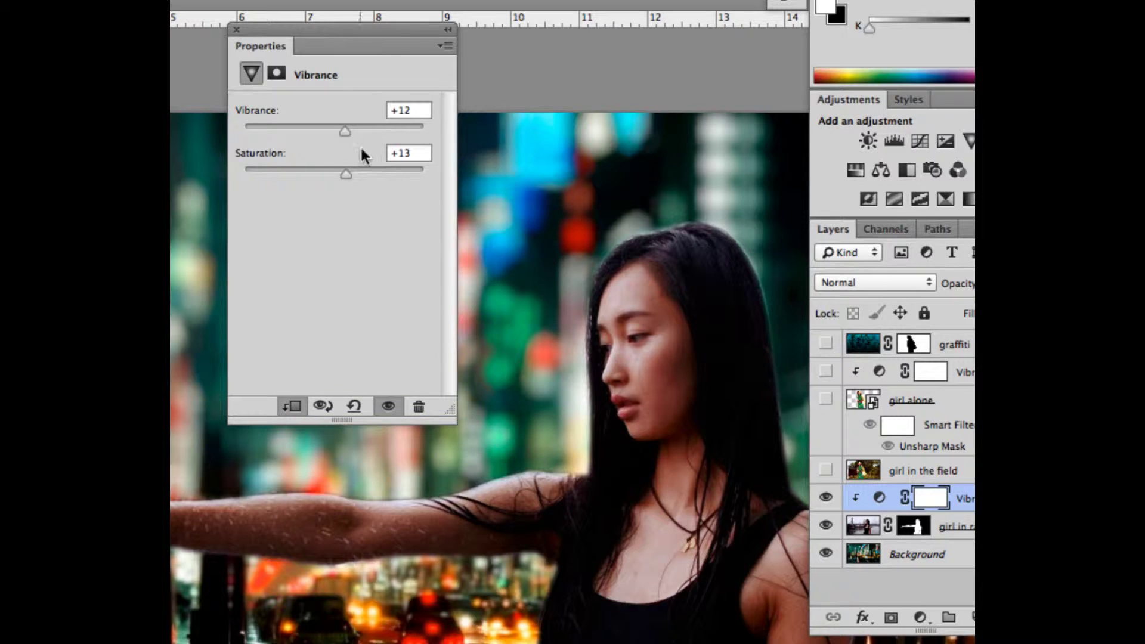
{"action": "mouse_move", "coordinate": [346, 173]}
{"action": "left_mouse_down"}
{"action": "mouse_move", "coordinate": [256, 173]}
{"action": "mouse_move", "coordinate": [354, 181]}
{"action": "mouse_move", "coordinate": [348, 173]}
{"action": "left_mouse_up"}
{"action": "key", "text": "ctrl+minus"}
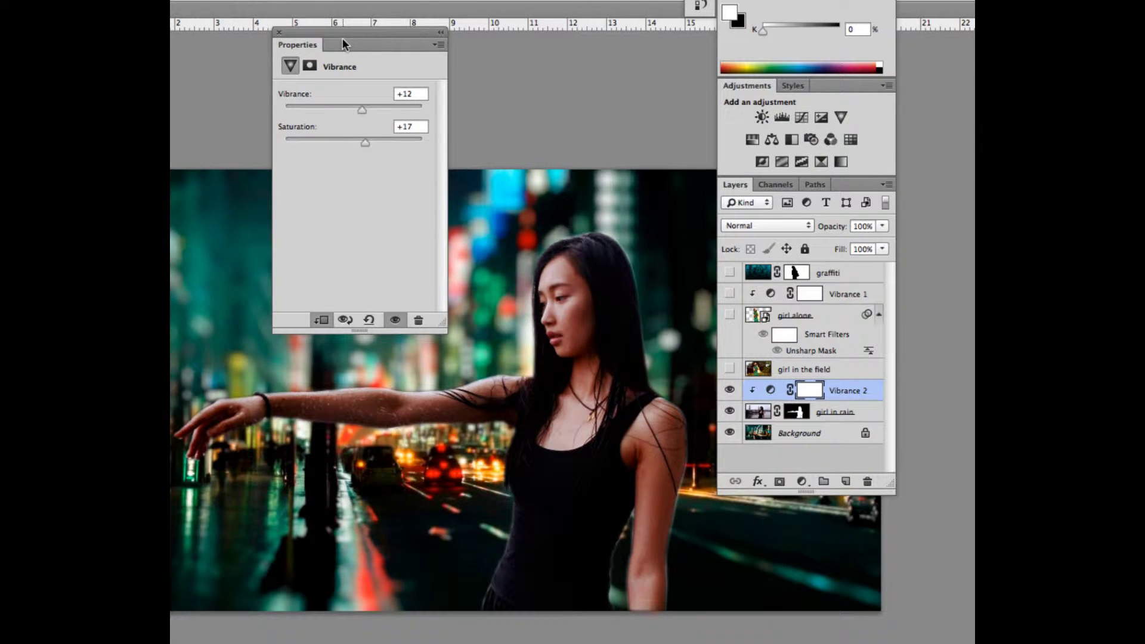
Collapse the vibrance properties and park them above the picture, clear of the woman.
{"action": "left_click", "coordinate": [442, 38]}
{"action": "left_click_drag", "start_coordinate": [337, 33], "coordinate": [624, 63]}
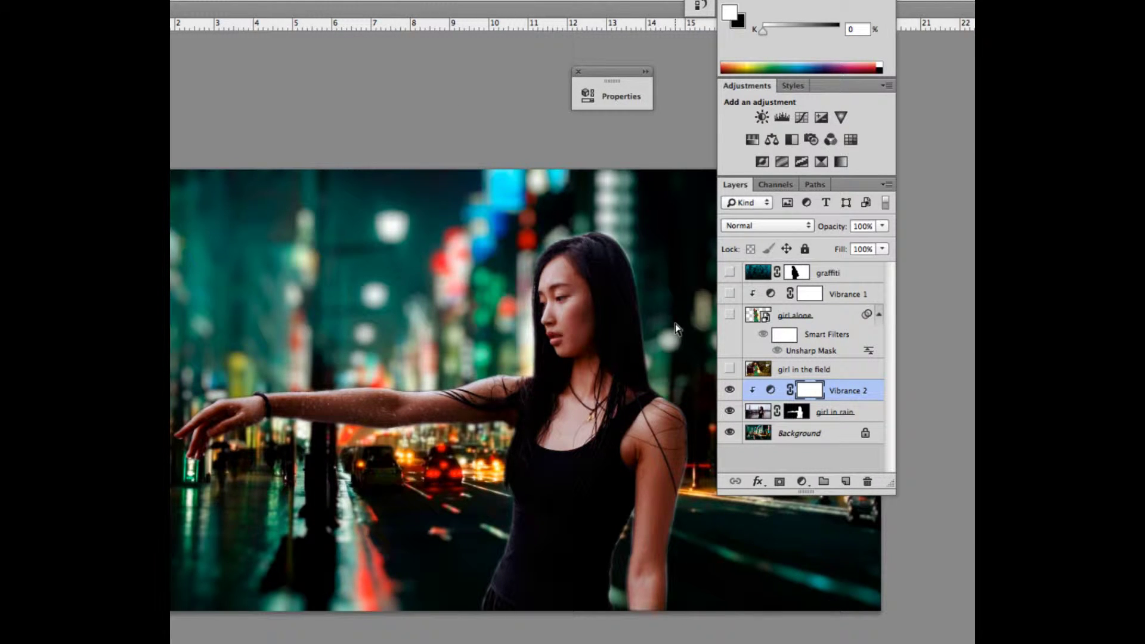
{"action": "key", "text": "super+minus"}
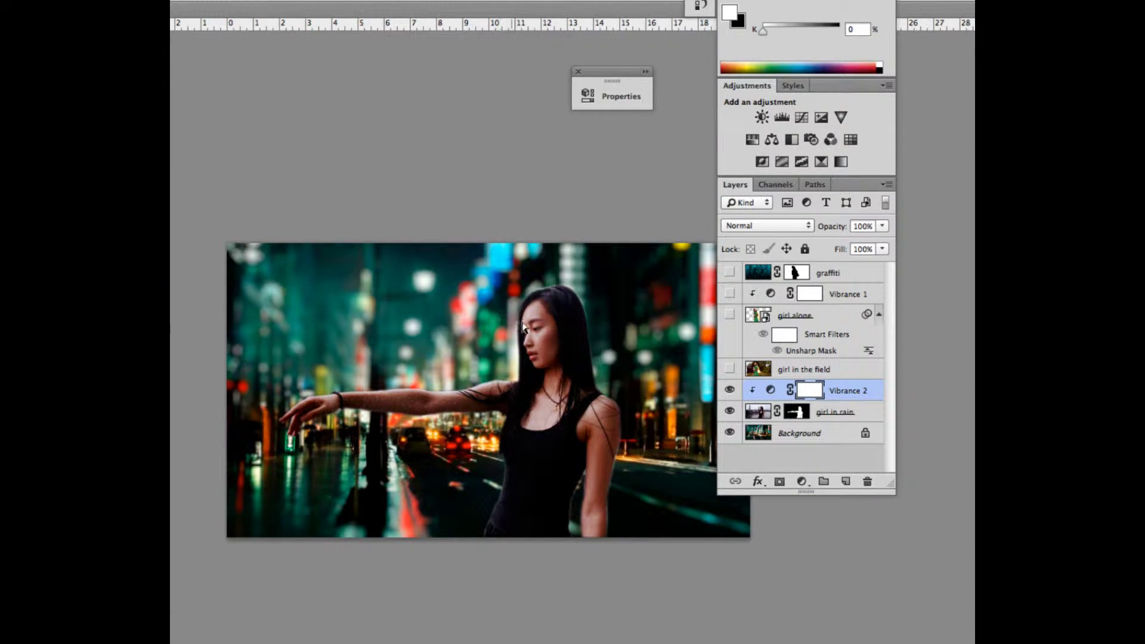
Move the woman on the "girl in rain" layer rightward so she stands near the right edge of the street scene.
{"action": "left_click_drag", "start_coordinate": [172, 58], "coordinate": [234, 46]}
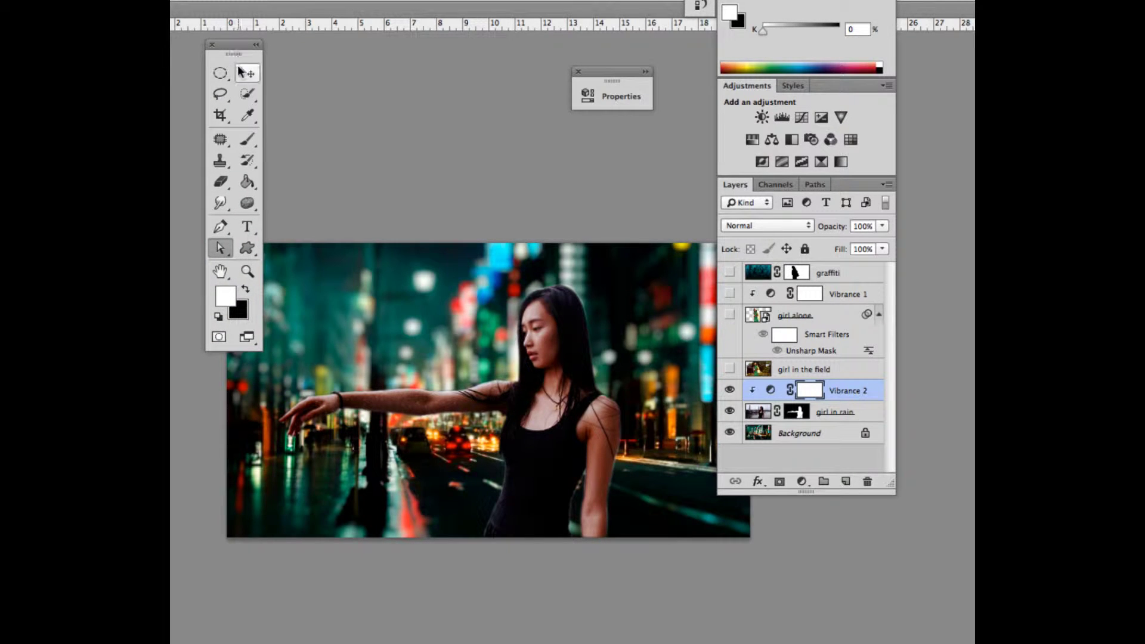
{"action": "left_click", "coordinate": [246, 74]}
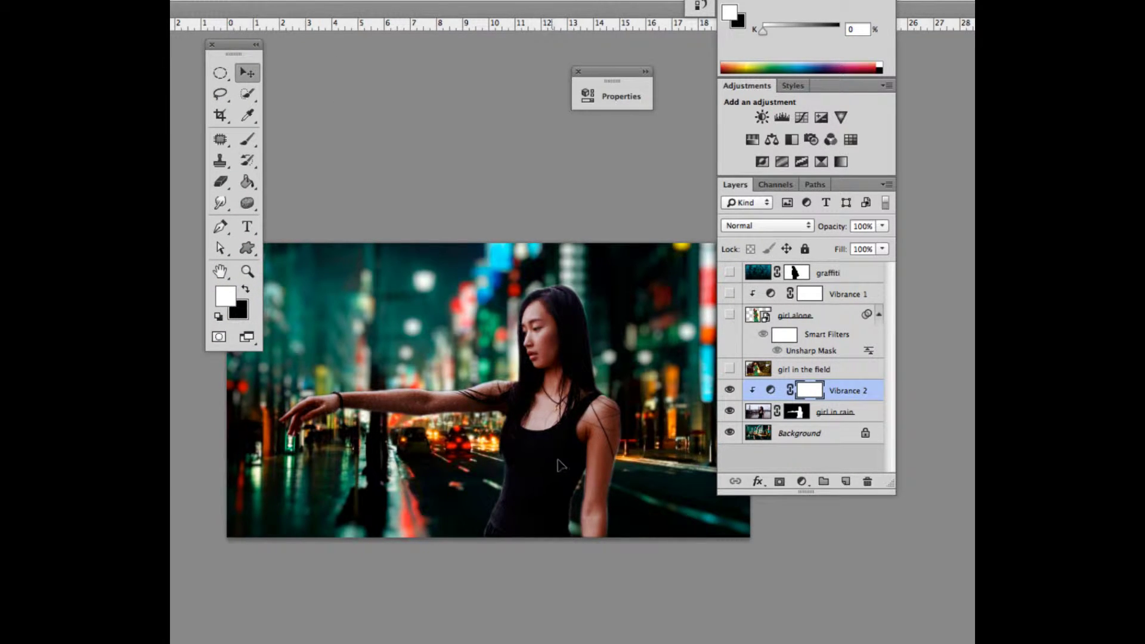
{"action": "left_click_drag", "start_coordinate": [548, 463], "coordinate": [604, 464]}
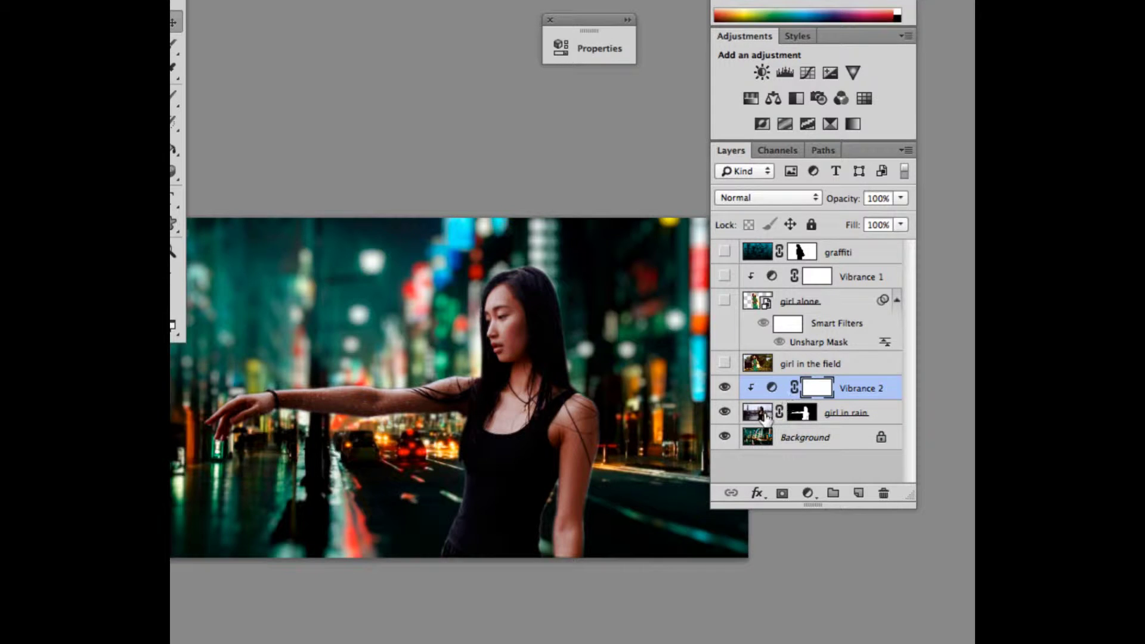
{"action": "left_click", "coordinate": [762, 414]}
{"action": "left_click_drag", "start_coordinate": [513, 433], "coordinate": [608, 432]}
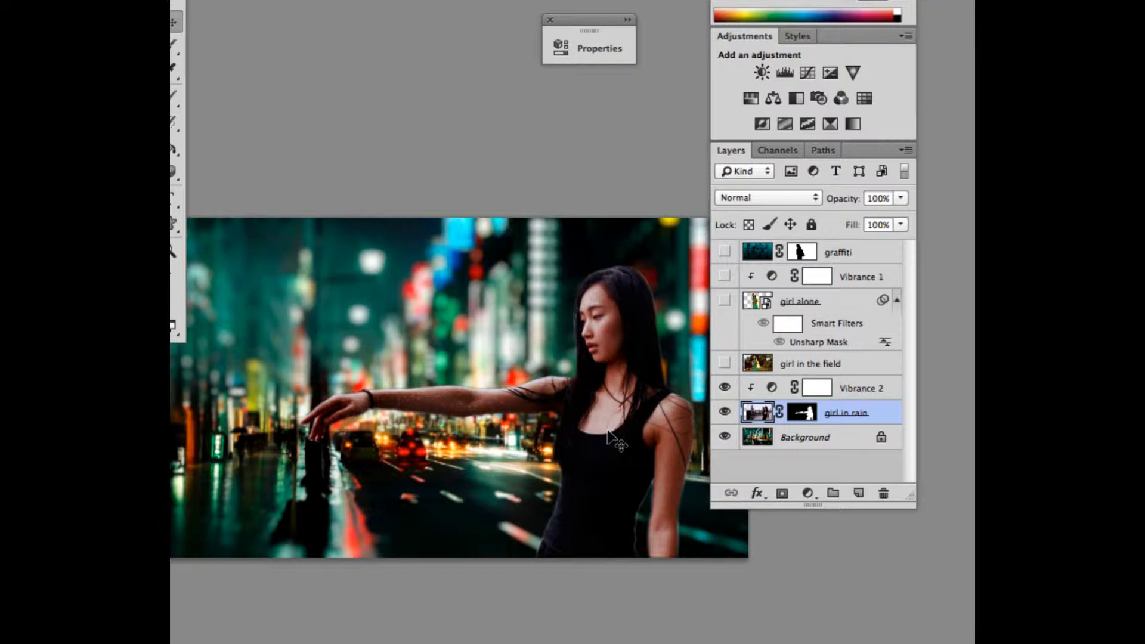
{"action": "left_click_drag", "start_coordinate": [588, 431], "coordinate": [616, 431]}
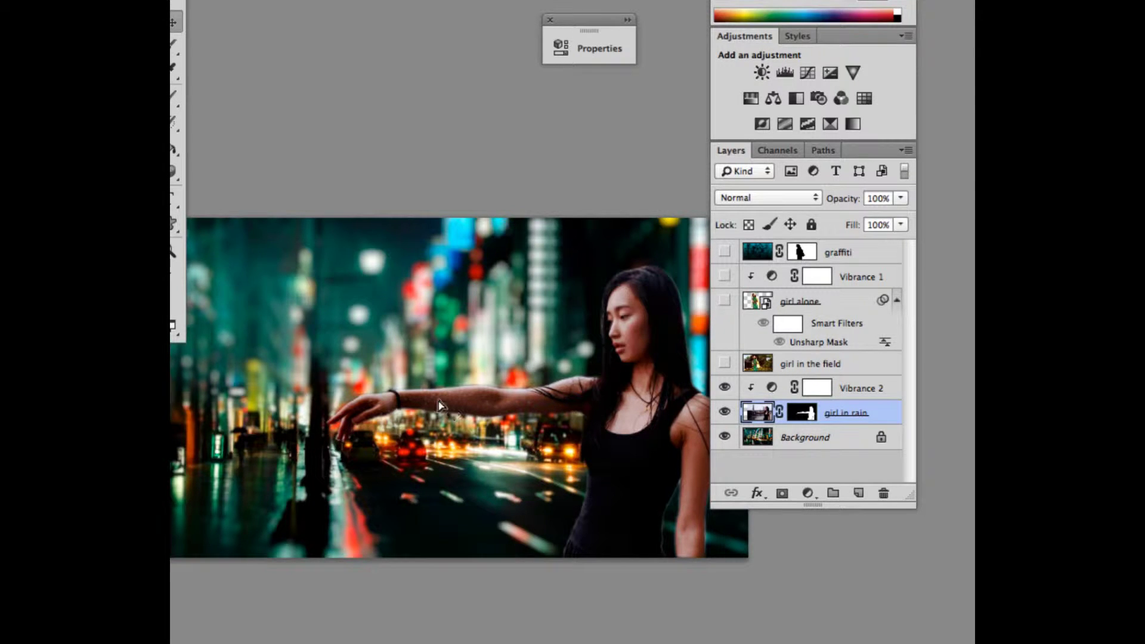
{"action": "left_click_drag", "start_coordinate": [438, 406], "coordinate": [443, 408]}
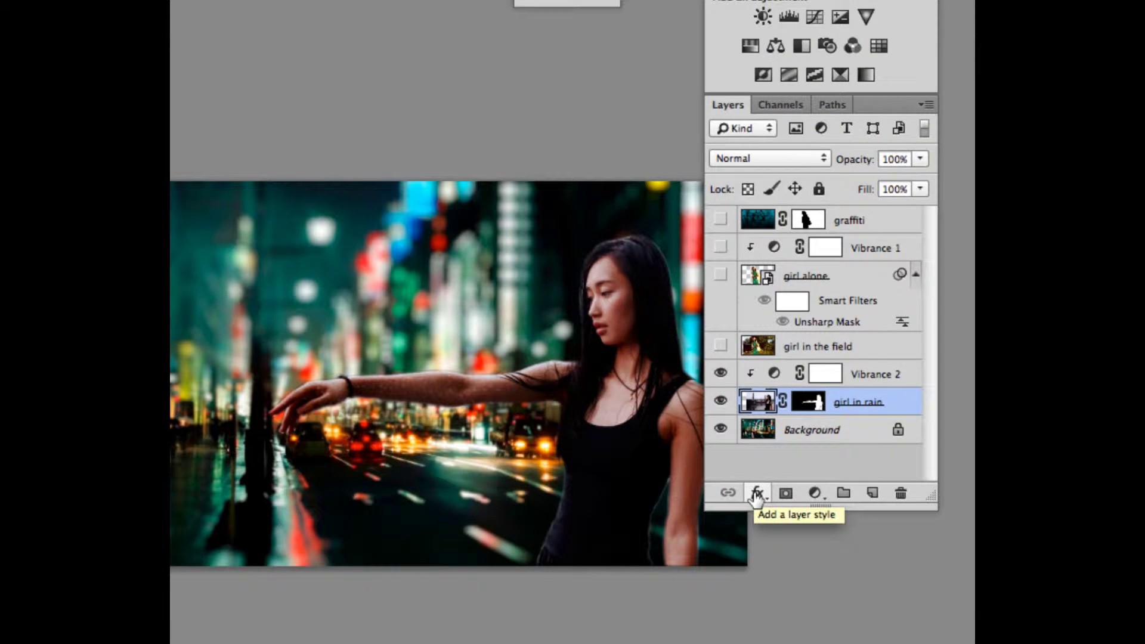
Add an Outer Glow layer style to the "girl in rain" layer.
{"action": "double_click", "coordinate": [913, 404]}
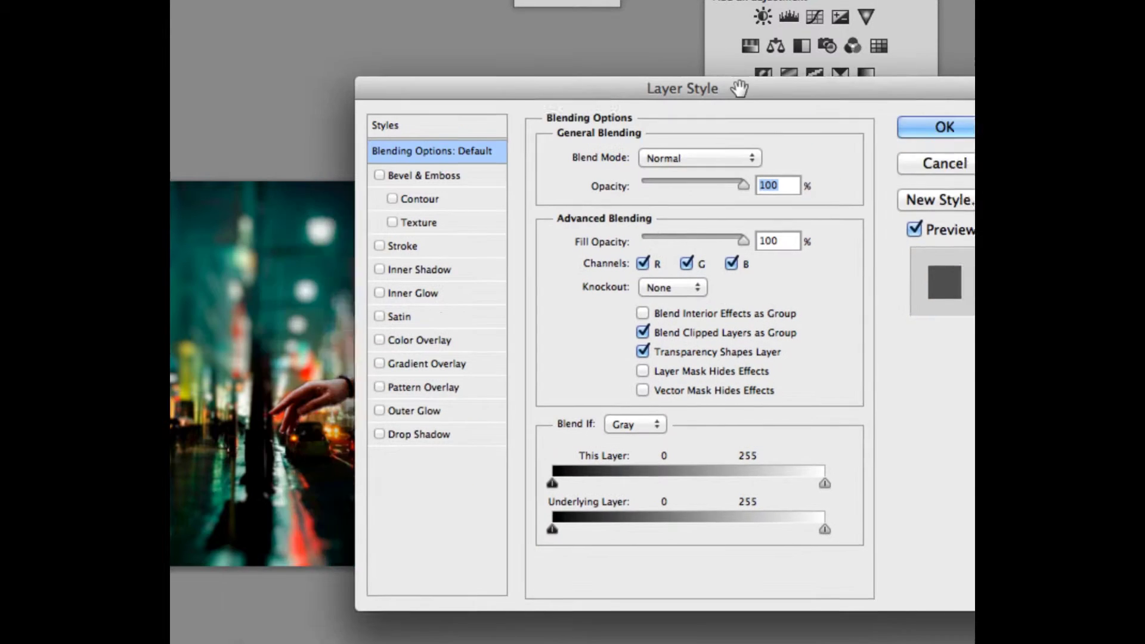
{"action": "left_click_drag", "start_coordinate": [731, 69], "coordinate": [702, 57]}
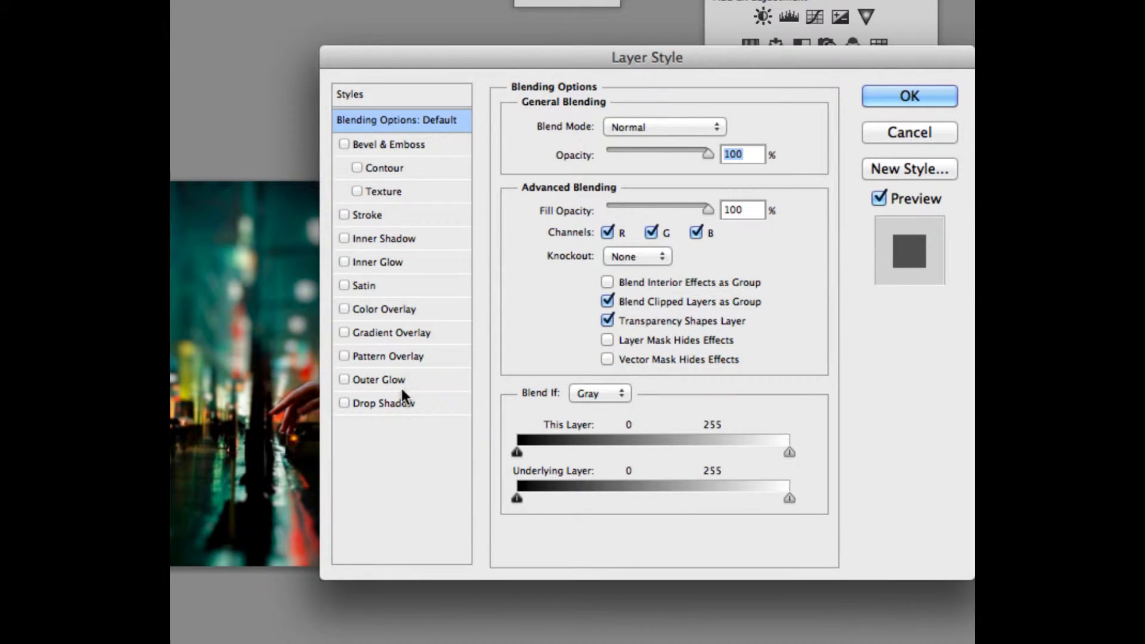
{"action": "left_click", "coordinate": [345, 379]}
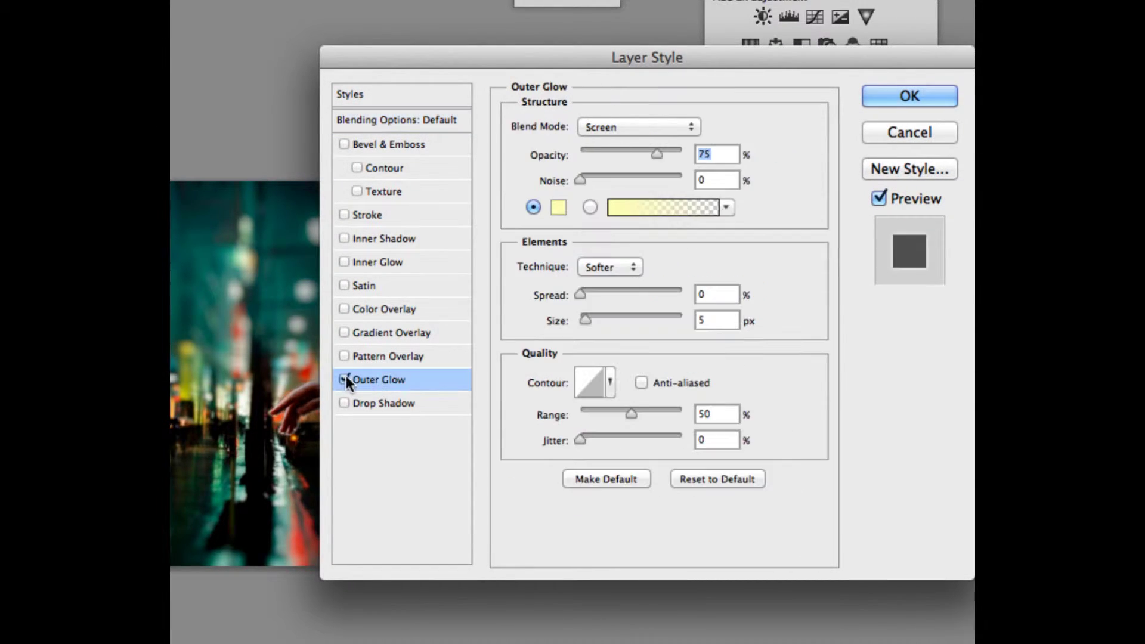
{"action": "left_click_drag", "start_coordinate": [427, 122], "coordinate": [332, 23]}
{"action": "key", "text": "alt"}
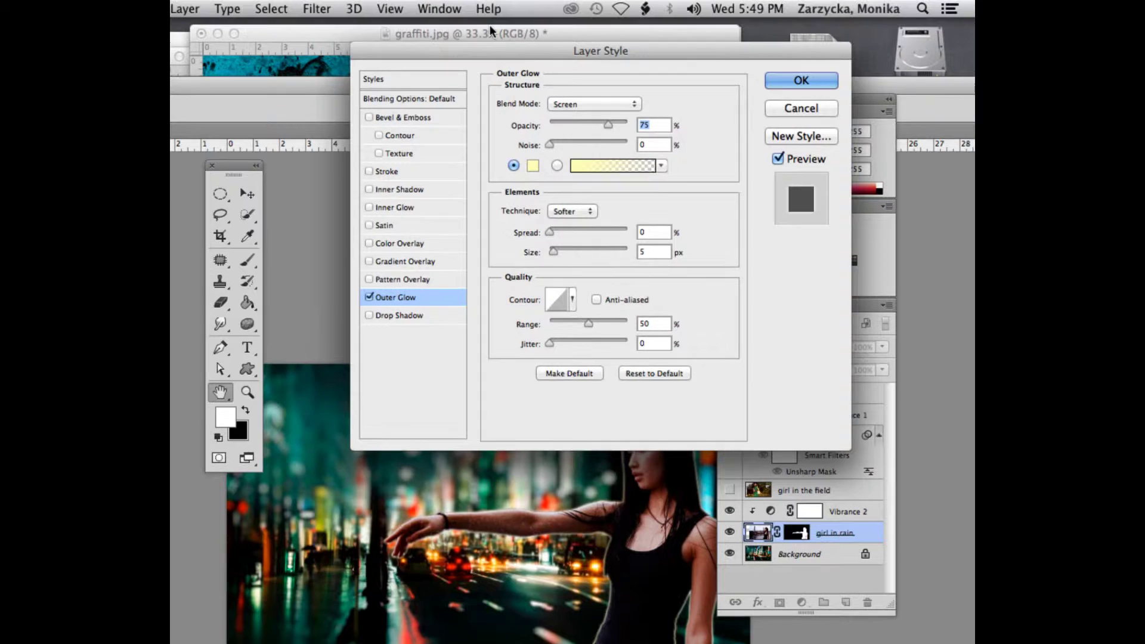
Set the outer glow's size to 27 px and its opacity to 40%, and apply the style.
{"action": "left_click_drag", "start_coordinate": [480, 23], "coordinate": [389, 23]}
{"action": "left_click_drag", "start_coordinate": [464, 247], "coordinate": [471, 247]}
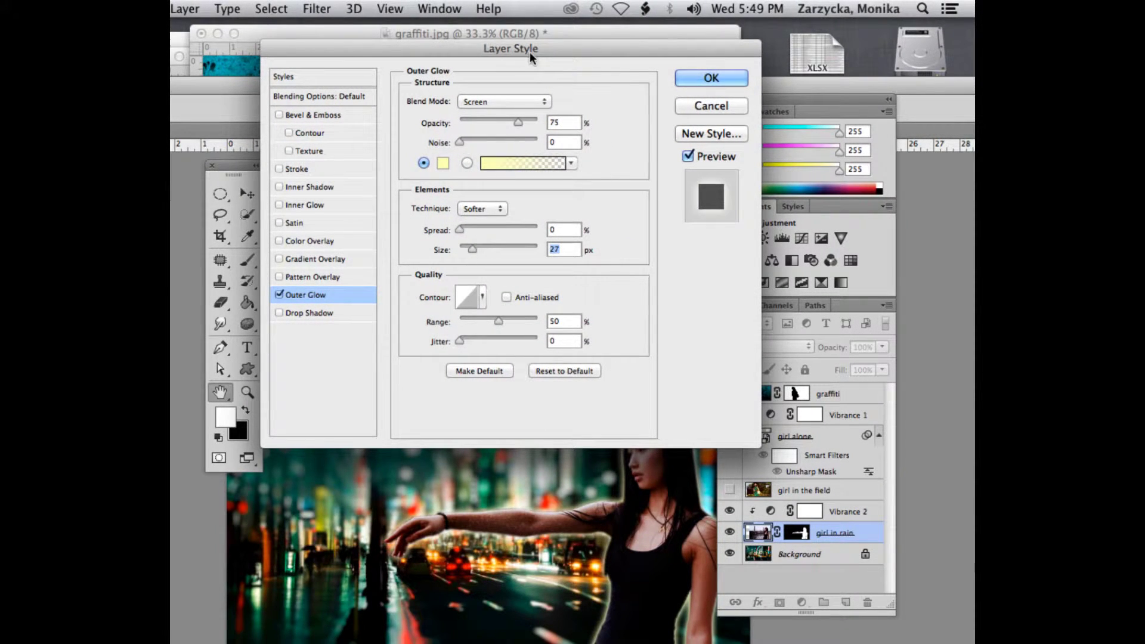
{"action": "left_click_drag", "start_coordinate": [530, 52], "coordinate": [345, 31]}
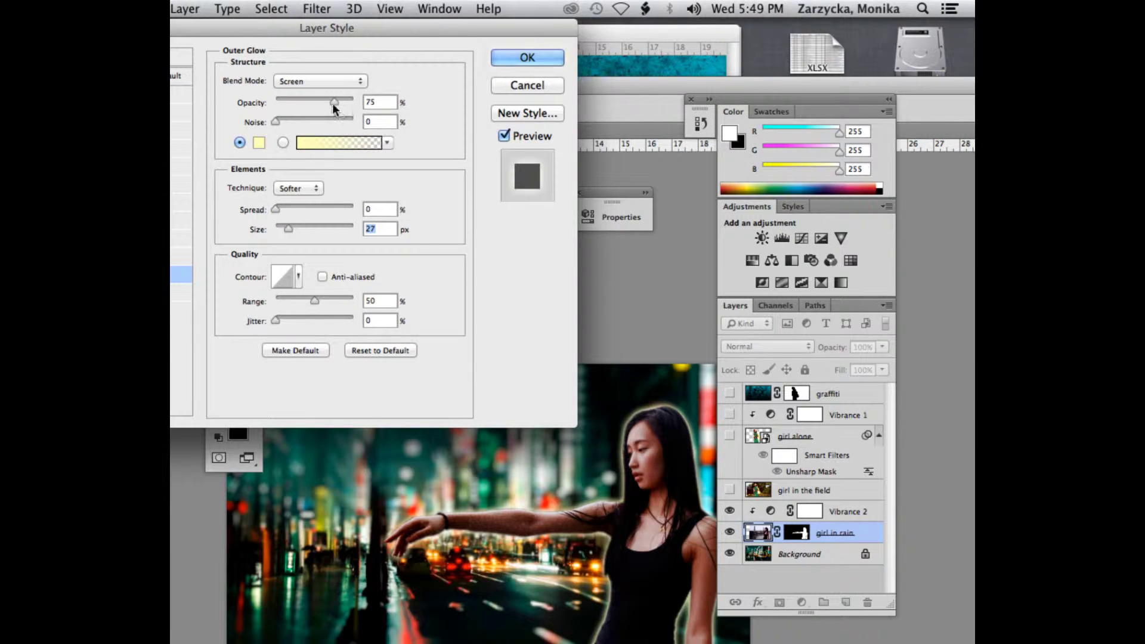
{"action": "left_click_drag", "start_coordinate": [332, 102], "coordinate": [306, 101]}
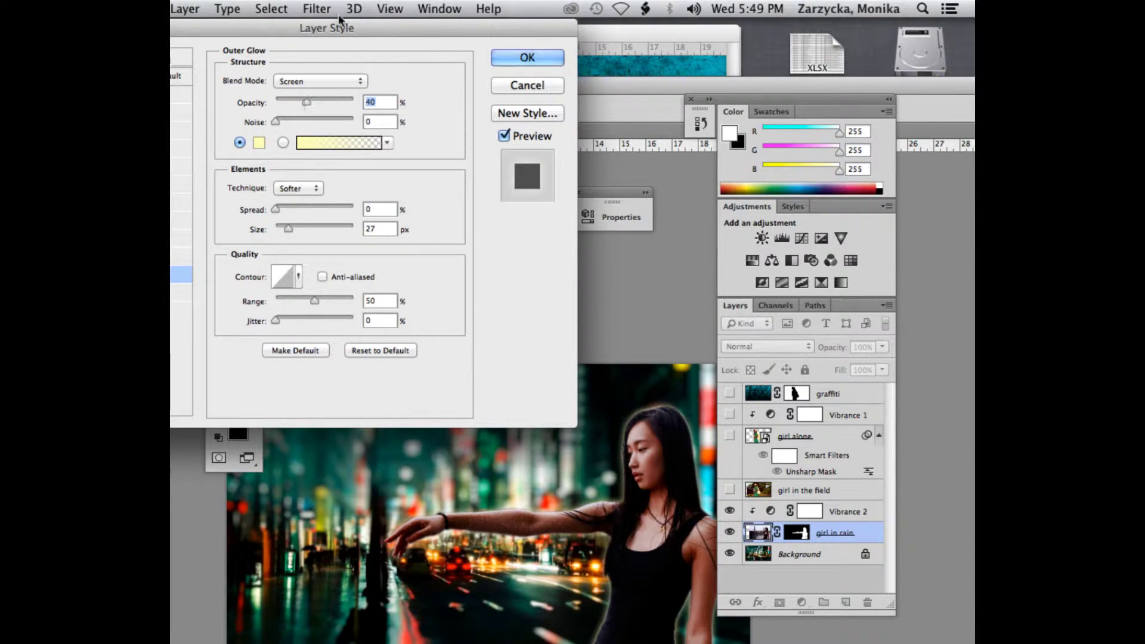
{"action": "left_click_drag", "start_coordinate": [349, 29], "coordinate": [484, 63]}
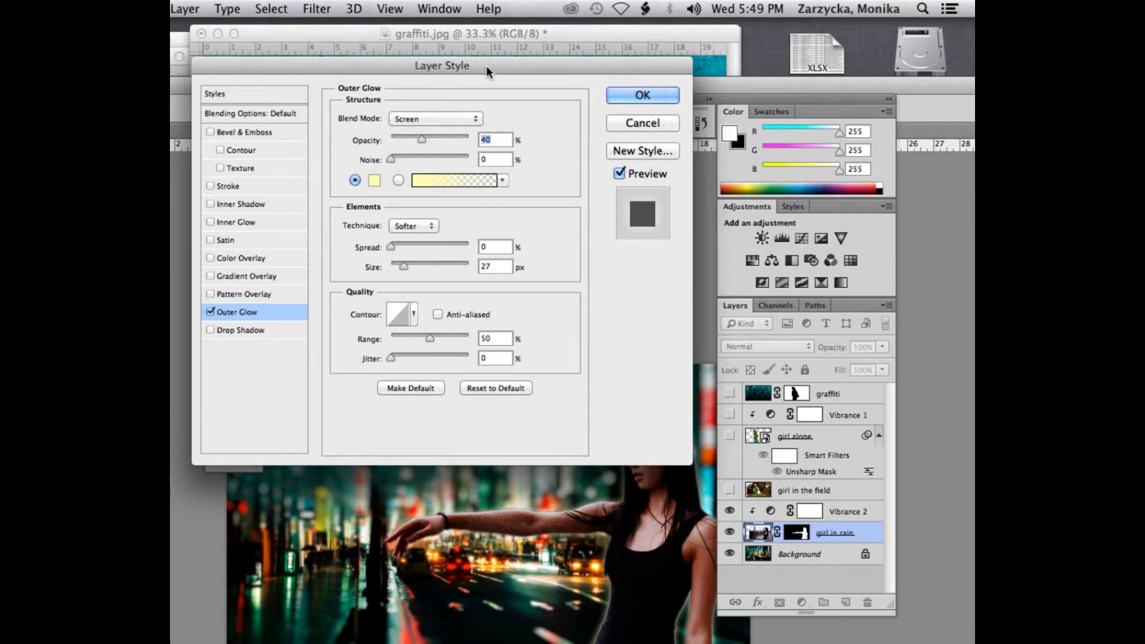
{"action": "key", "text": "super+space"}
{"action": "key", "text": "alt"}
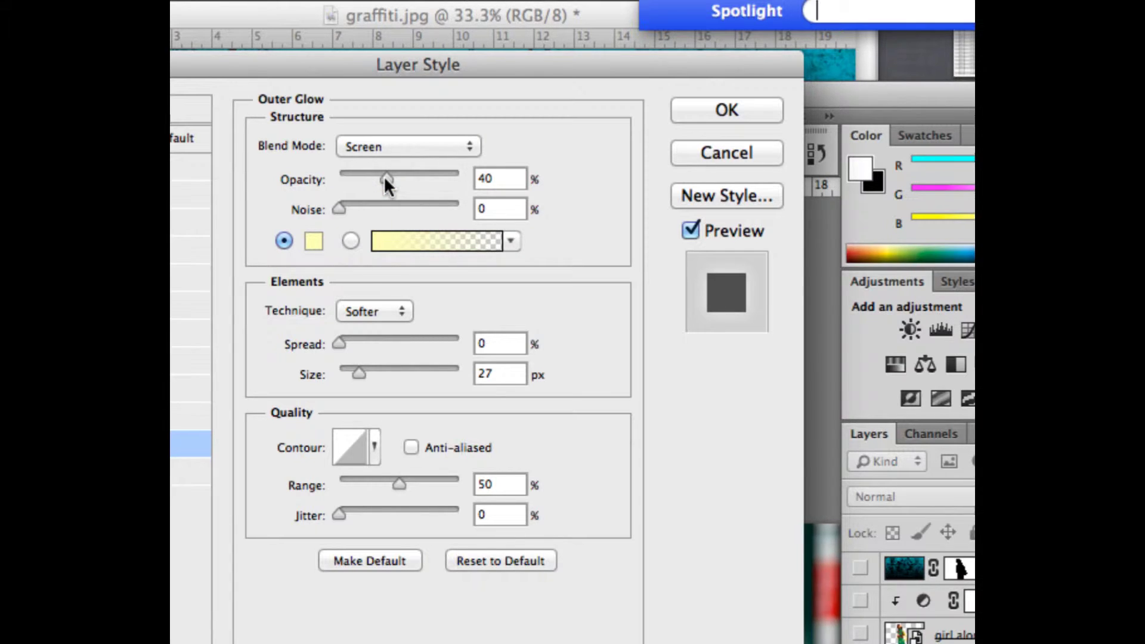
{"action": "left_click", "coordinate": [710, 108]}
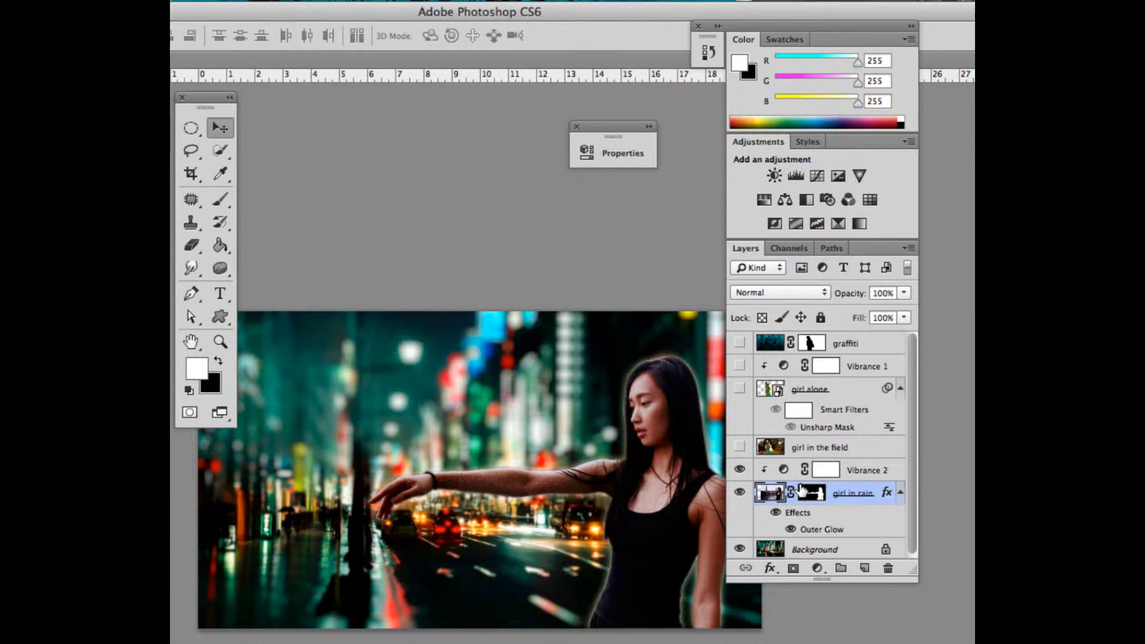
Start the Unsharp Mask filter on the image of the "girl in rain" layer and set its radius to 1.0 pixels.
{"action": "left_click_drag", "start_coordinate": [805, 490], "coordinate": [771, 495]}
{"action": "key", "text": "super+plus"}
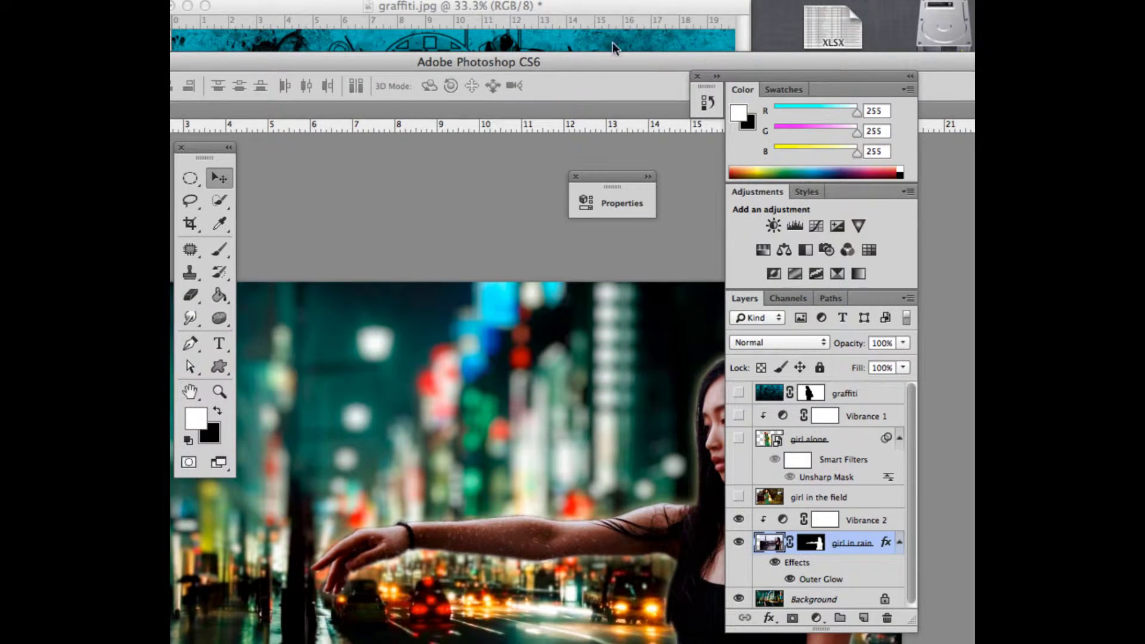
{"action": "left_click_drag", "start_coordinate": [597, 62], "coordinate": [493, 45]}
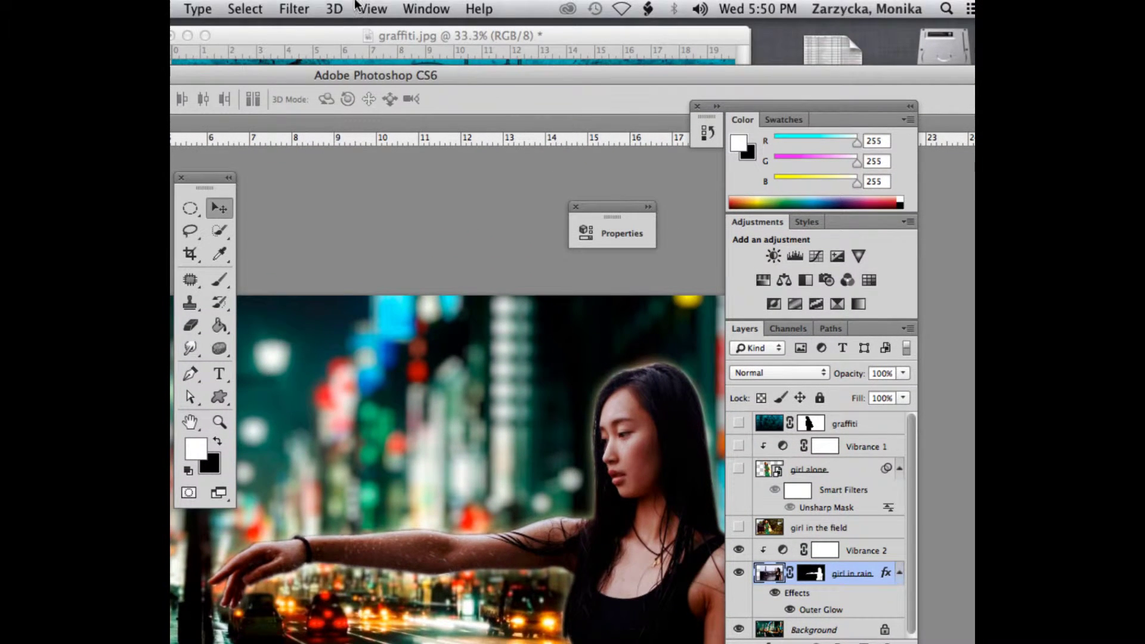
{"action": "left_click", "coordinate": [293, 8]}
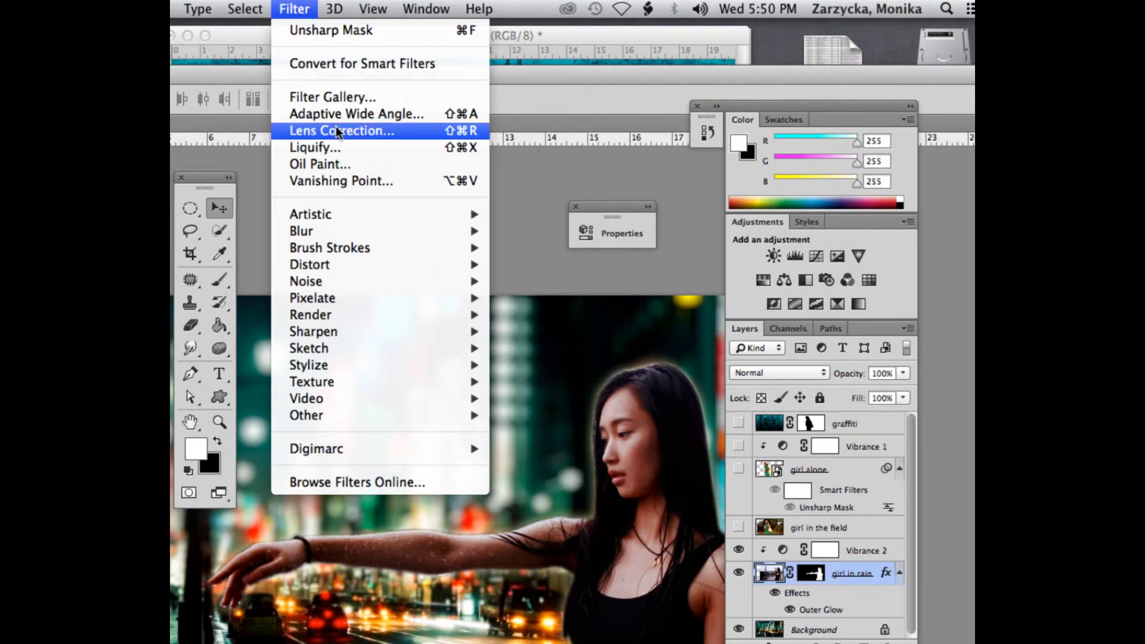
{"action": "mouse_move", "coordinate": [366, 332]}
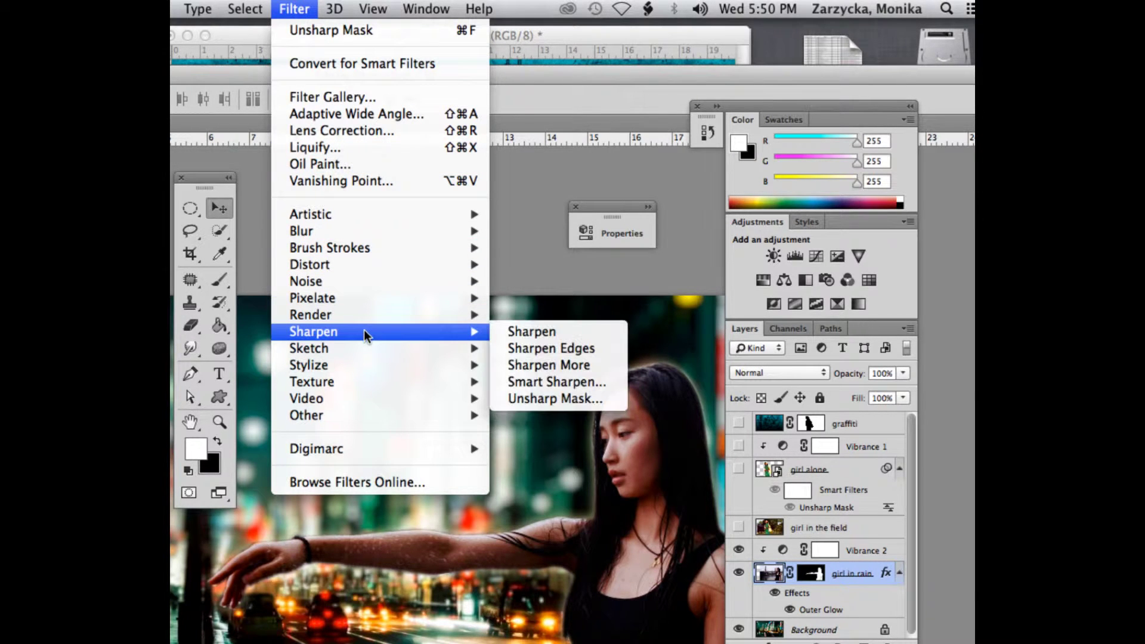
{"action": "left_click", "coordinate": [514, 400]}
{"action": "left_click_drag", "start_coordinate": [486, 117], "coordinate": [364, 42]}
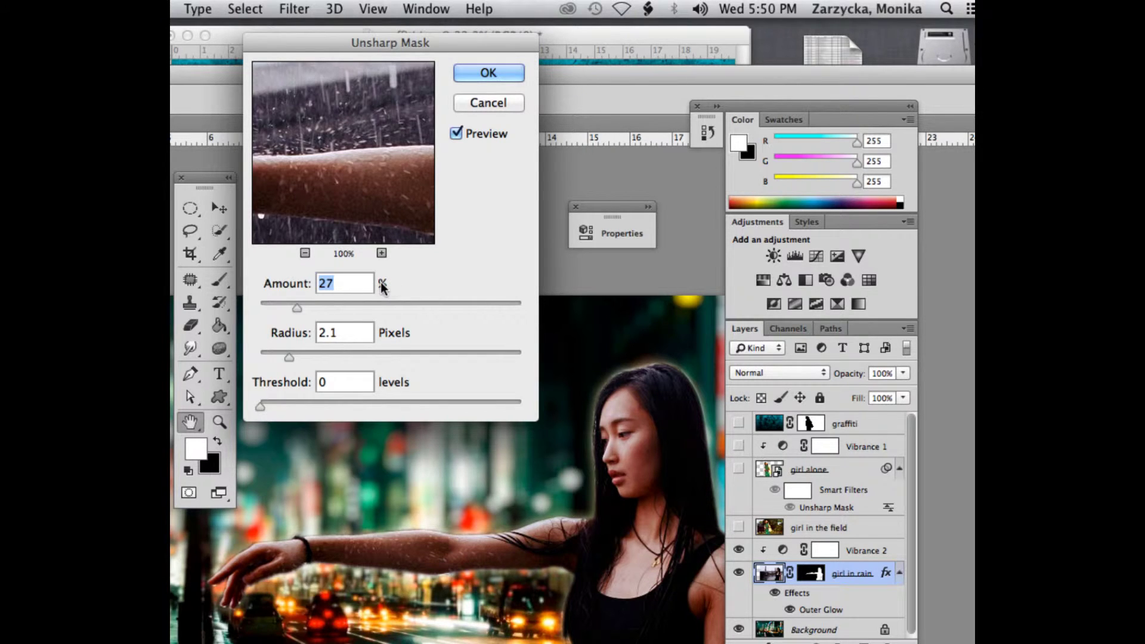
{"action": "left_click_drag", "start_coordinate": [288, 356], "coordinate": [273, 358]}
Compare the sharpening with its preview off and on, set the amount to 40%, and apply the filter.
{"action": "left_click", "coordinate": [457, 134]}
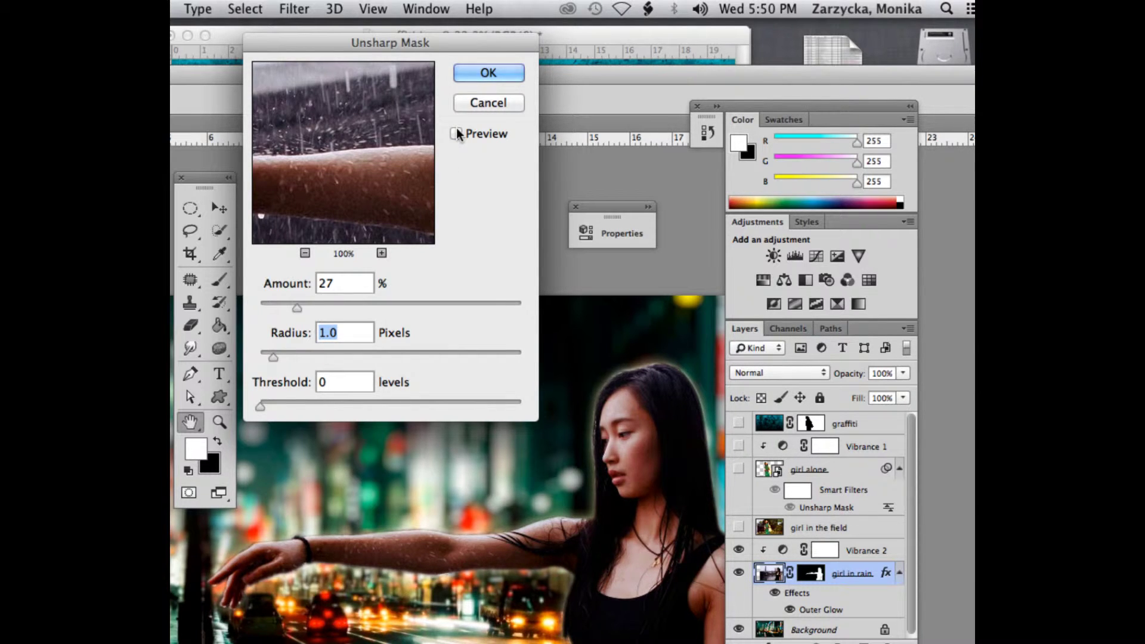
{"action": "left_click", "coordinate": [457, 134]}
{"action": "left_click_drag", "start_coordinate": [299, 307], "coordinate": [315, 308]}
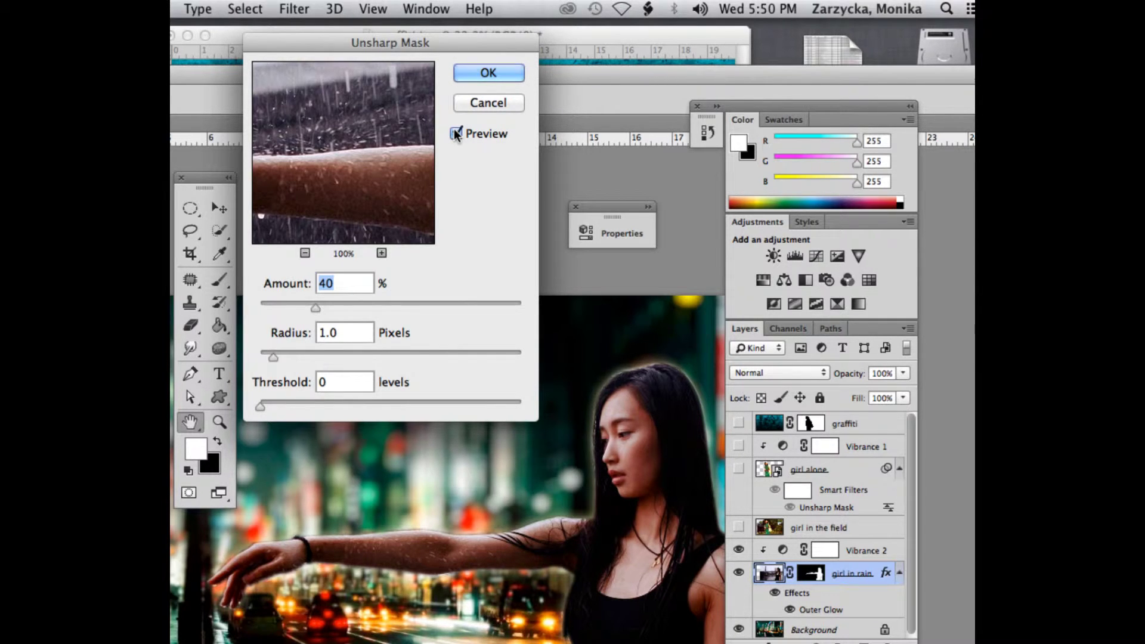
{"action": "left_click", "coordinate": [473, 74]}
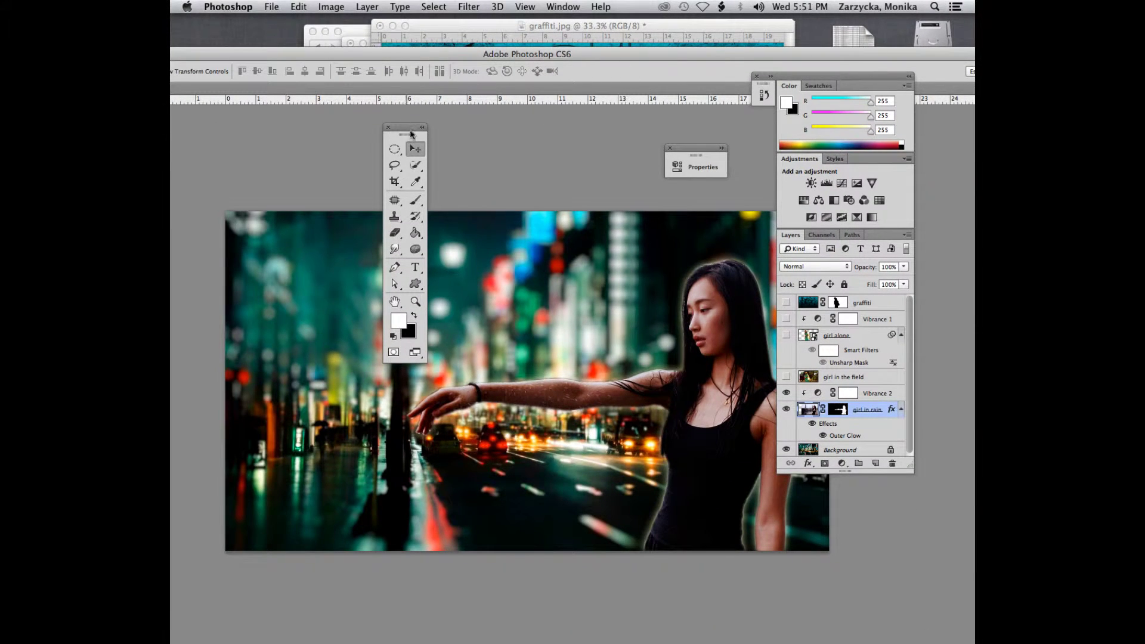
{"action": "left_click_drag", "start_coordinate": [411, 134], "coordinate": [286, 130]}
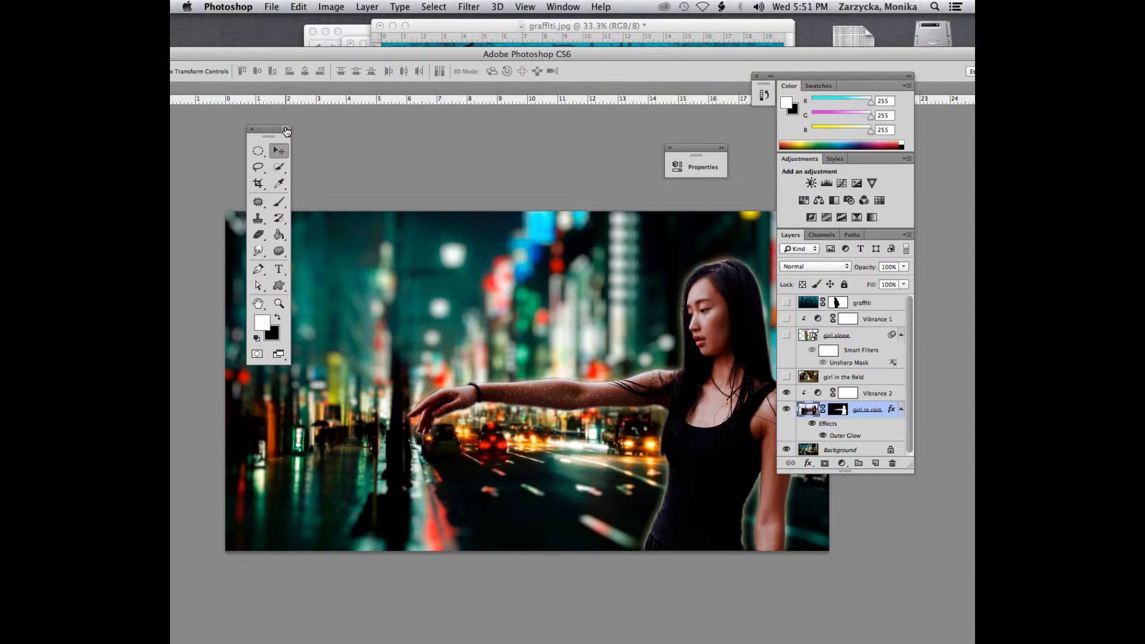
Above the Vibrance 2 layer, add the white text "see me" in Candara Regular 60 pt and place it just beside the woman's fingertips.
{"action": "left_click_drag", "start_coordinate": [270, 128], "coordinate": [211, 146]}
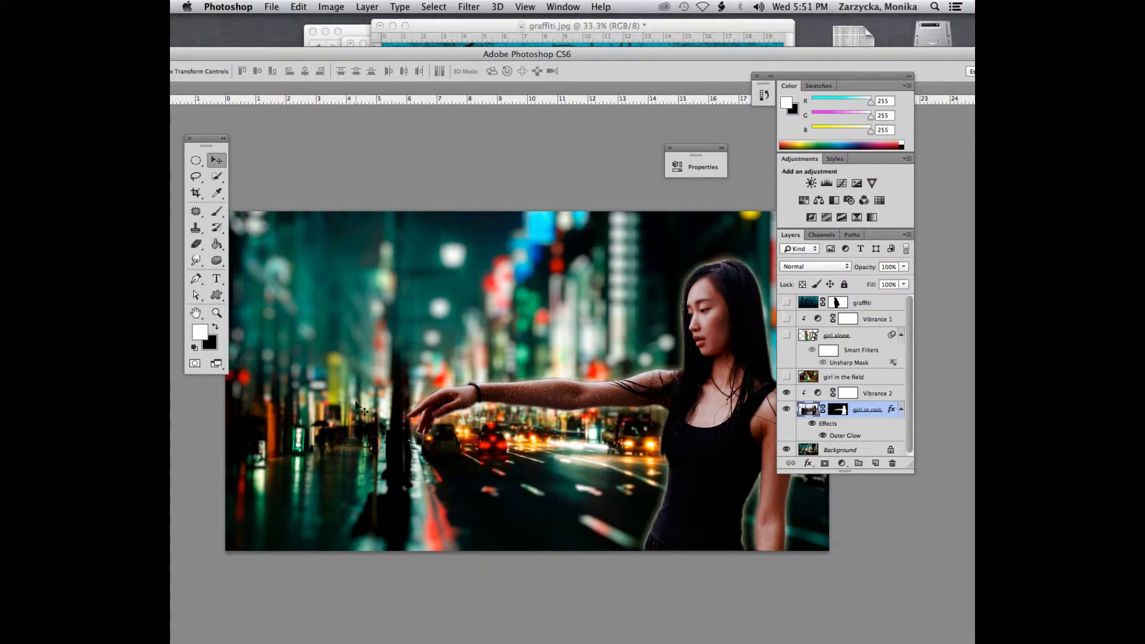
{"action": "left_click", "coordinate": [213, 279]}
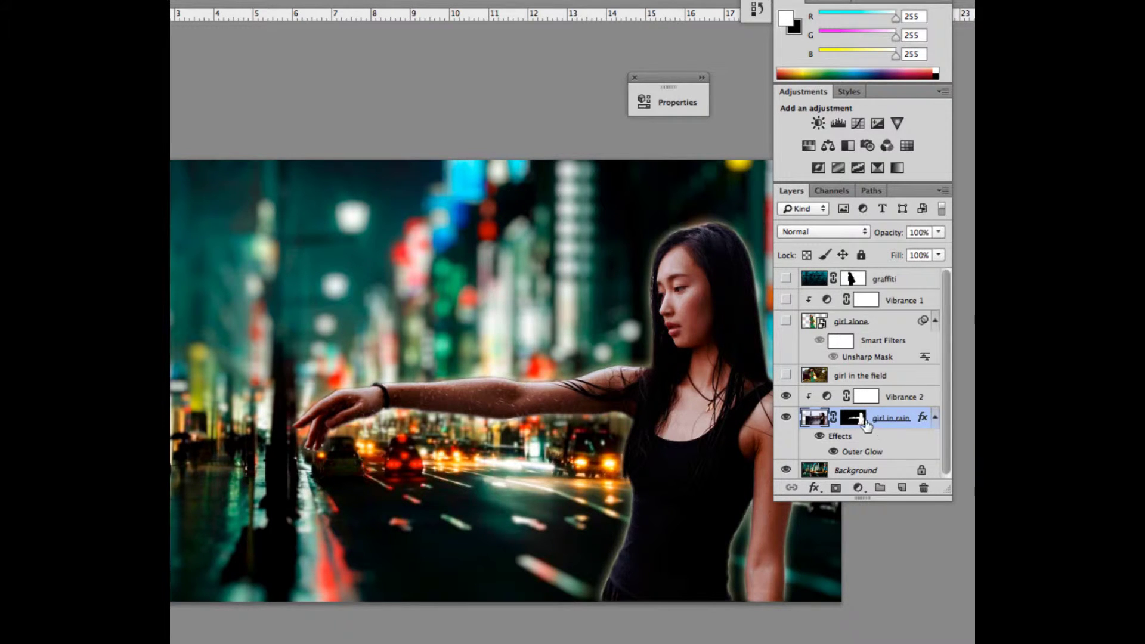
{"action": "left_click", "coordinate": [913, 401]}
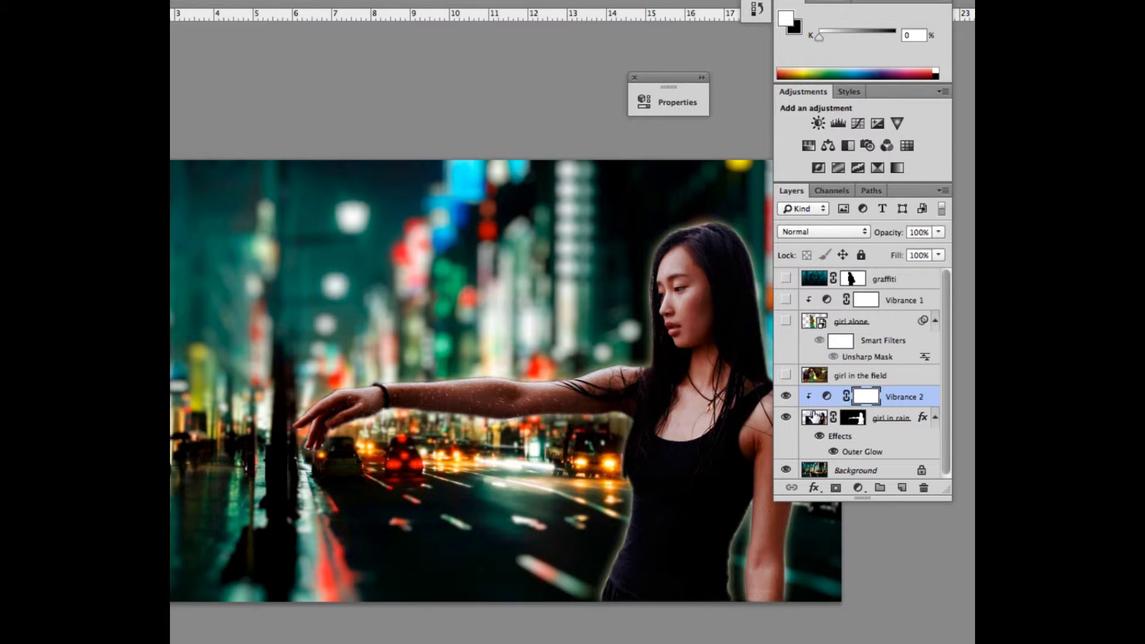
{"action": "left_click_drag", "start_coordinate": [173, 107], "coordinate": [247, 24]}
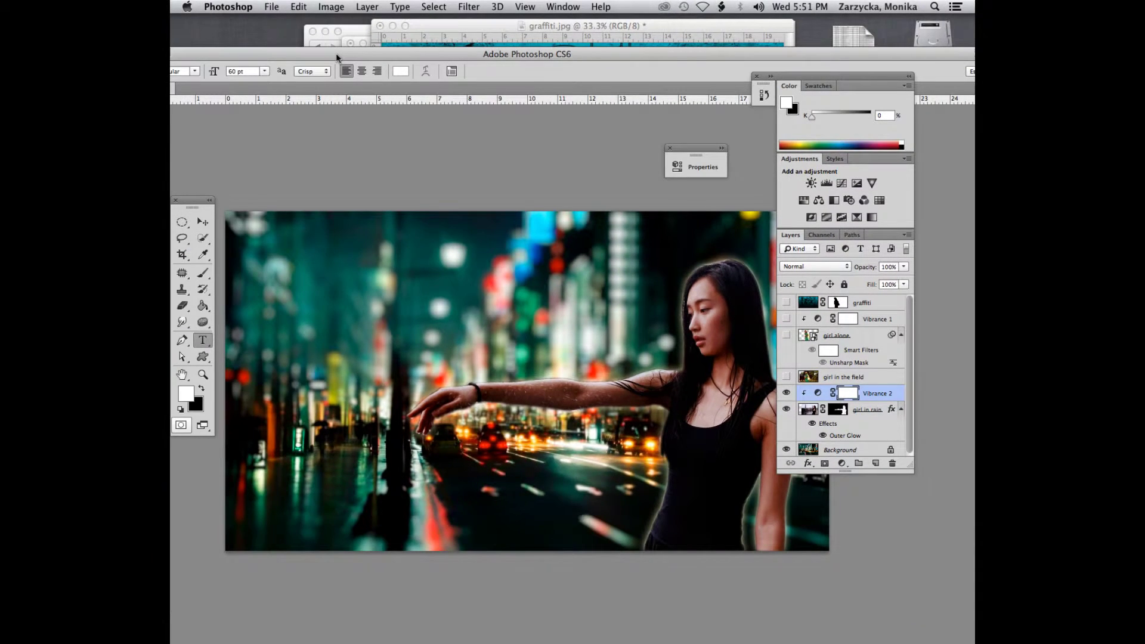
{"action": "left_click_drag", "start_coordinate": [335, 53], "coordinate": [477, 55]}
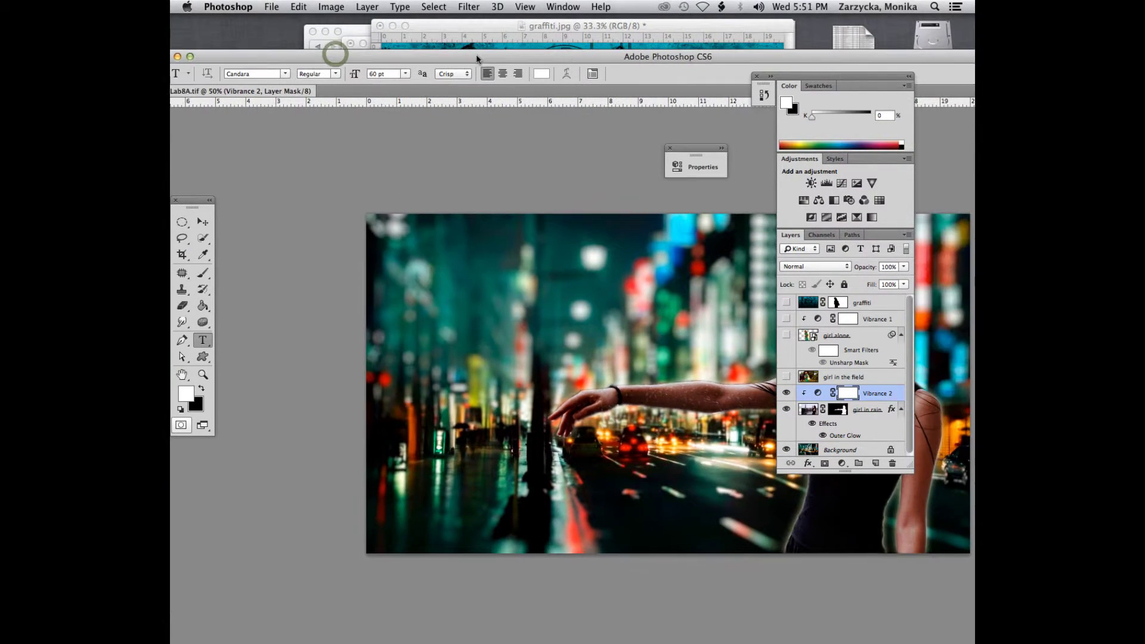
{"action": "left_click", "coordinate": [267, 72]}
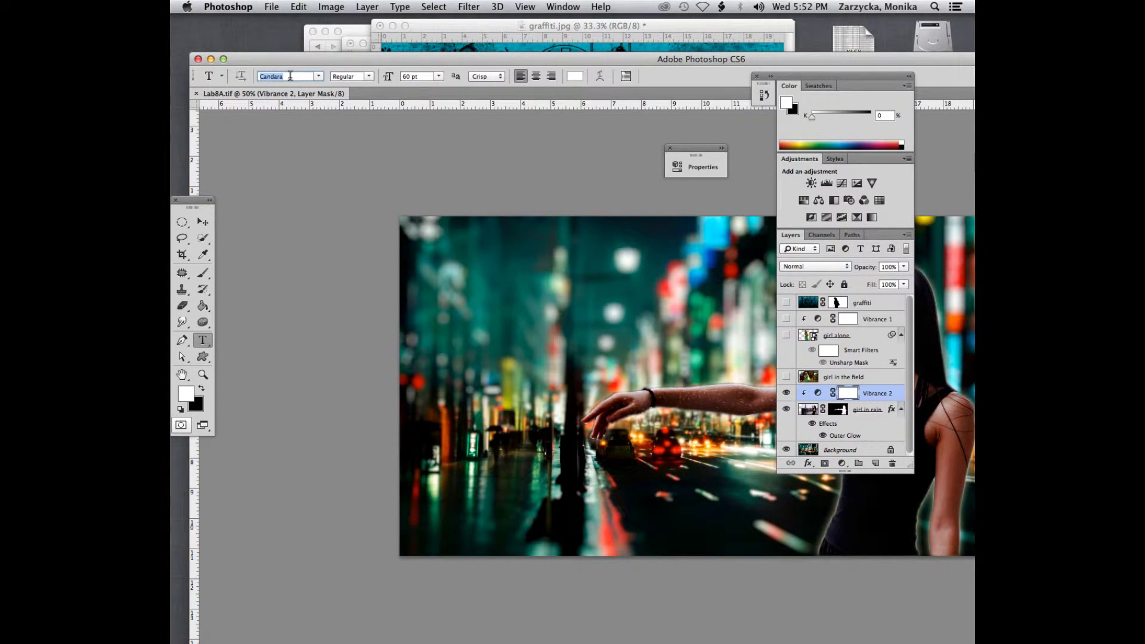
{"action": "left_click_drag", "start_coordinate": [466, 65], "coordinate": [409, 68]}
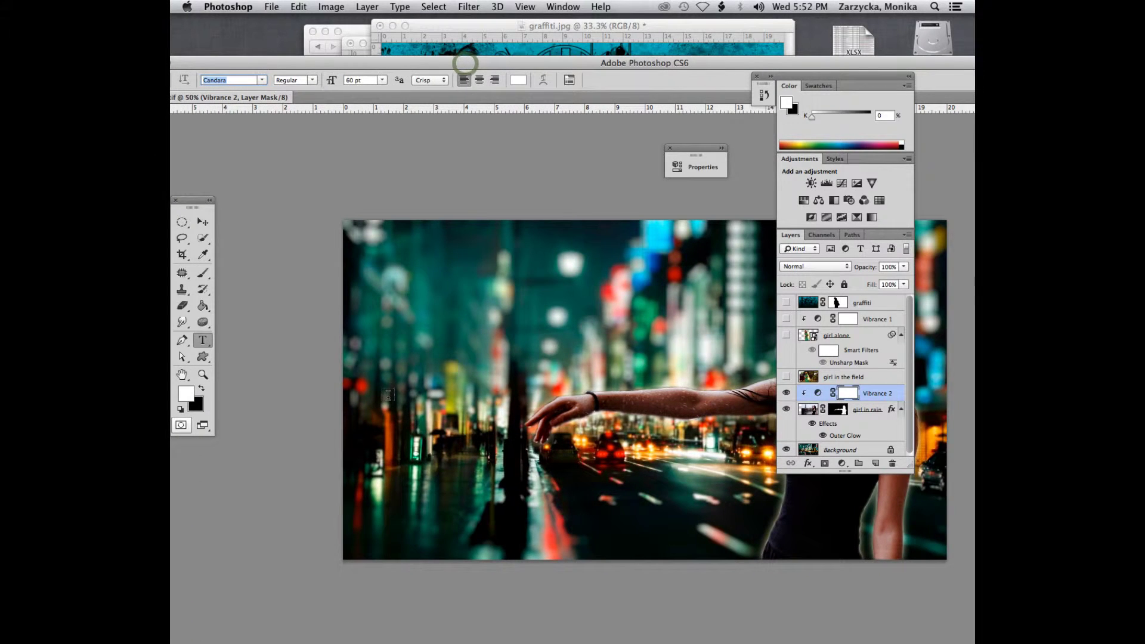
{"action": "left_click", "coordinate": [431, 443]}
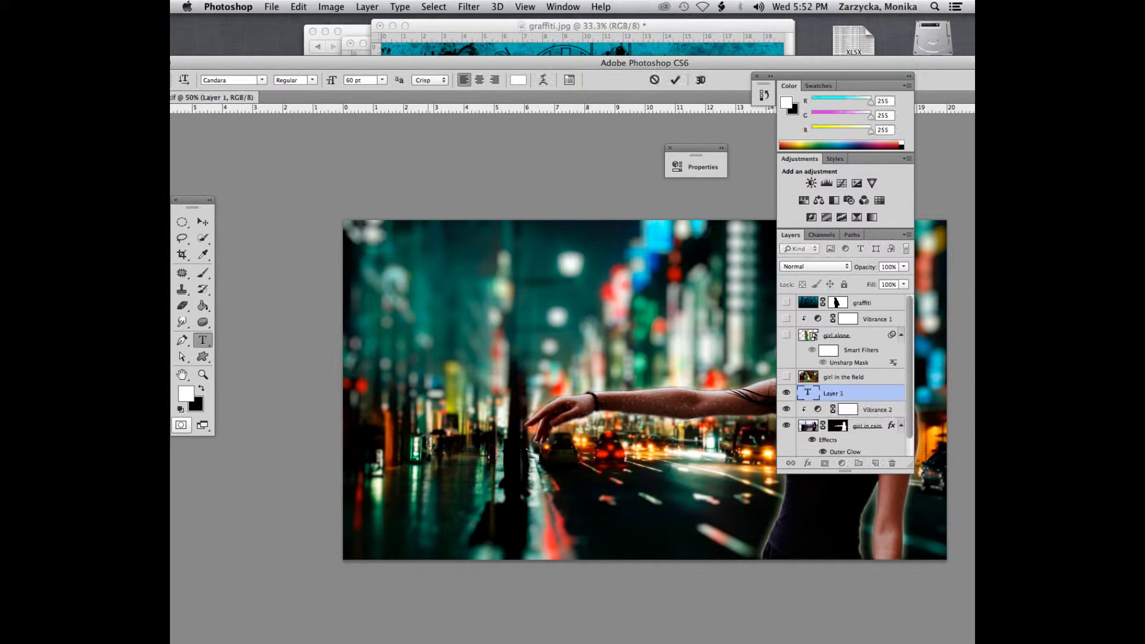
{"action": "type", "text": "see me"}
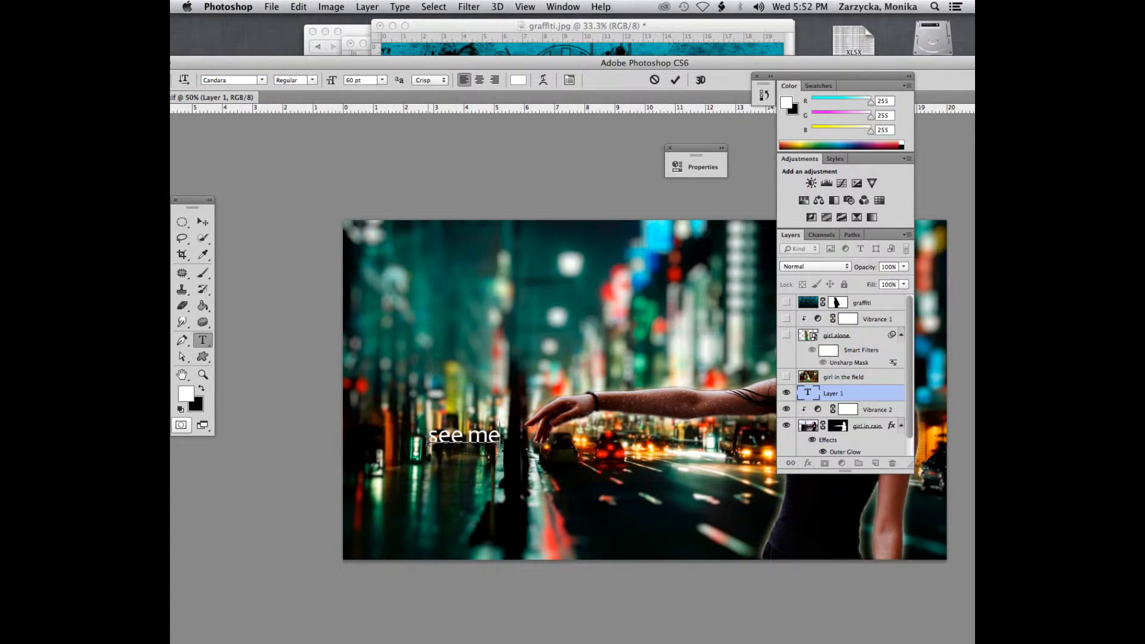
{"action": "left_click", "coordinate": [203, 221]}
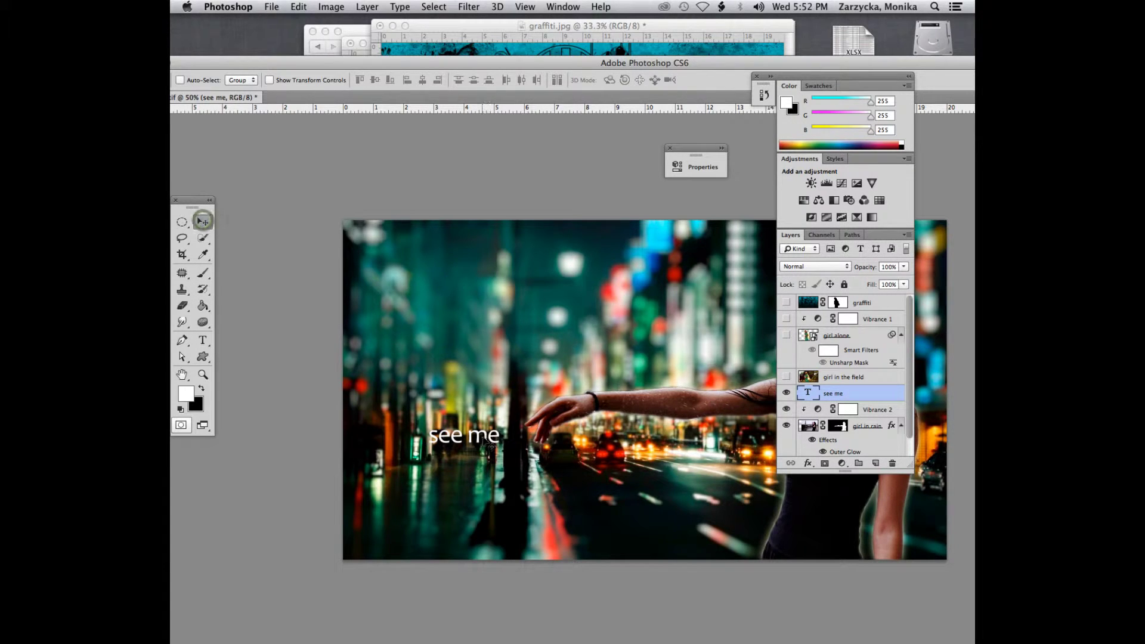
{"action": "left_click_drag", "start_coordinate": [492, 442], "coordinate": [510, 441]}
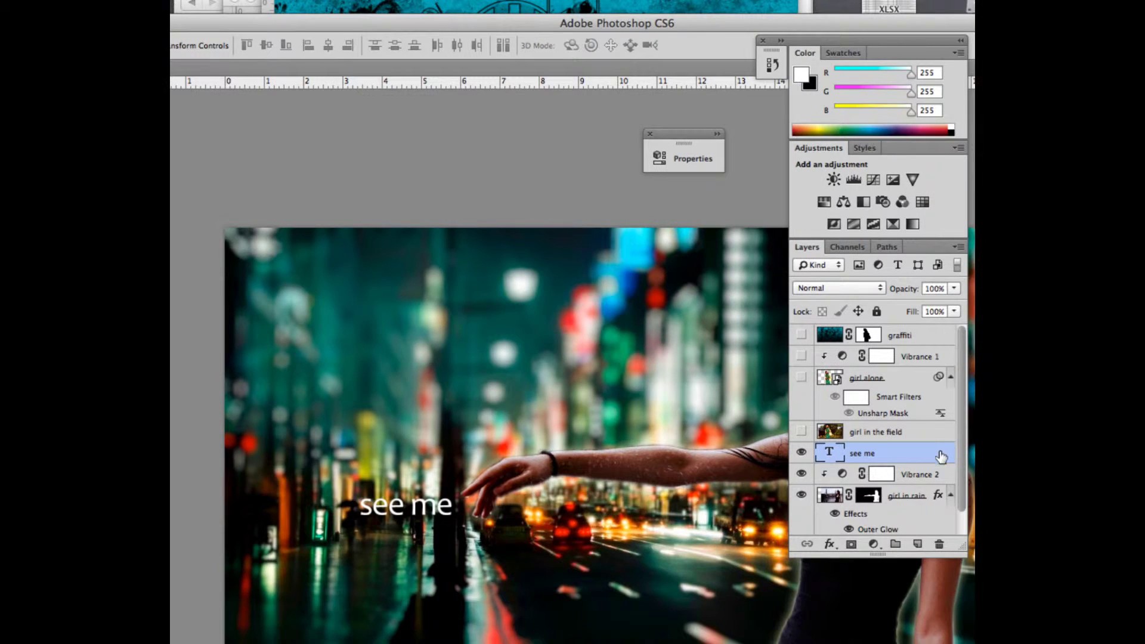
Add a Drop Shadow and an Outer Glow layer style to the "see me" text layer.
{"action": "double_click", "coordinate": [941, 456]}
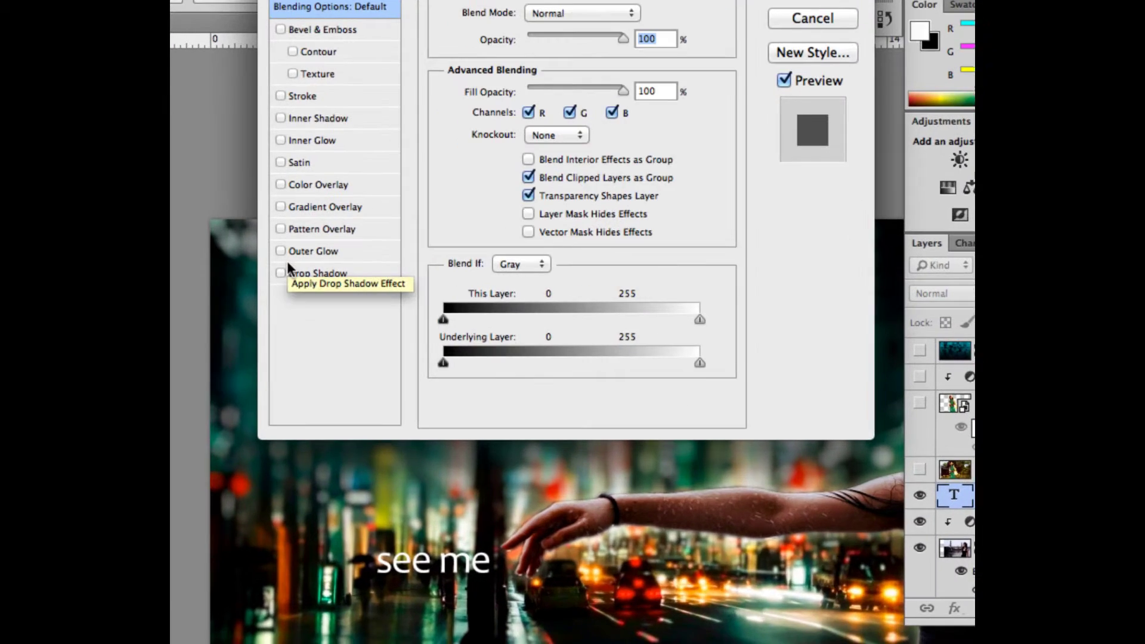
{"action": "left_click", "coordinate": [281, 273]}
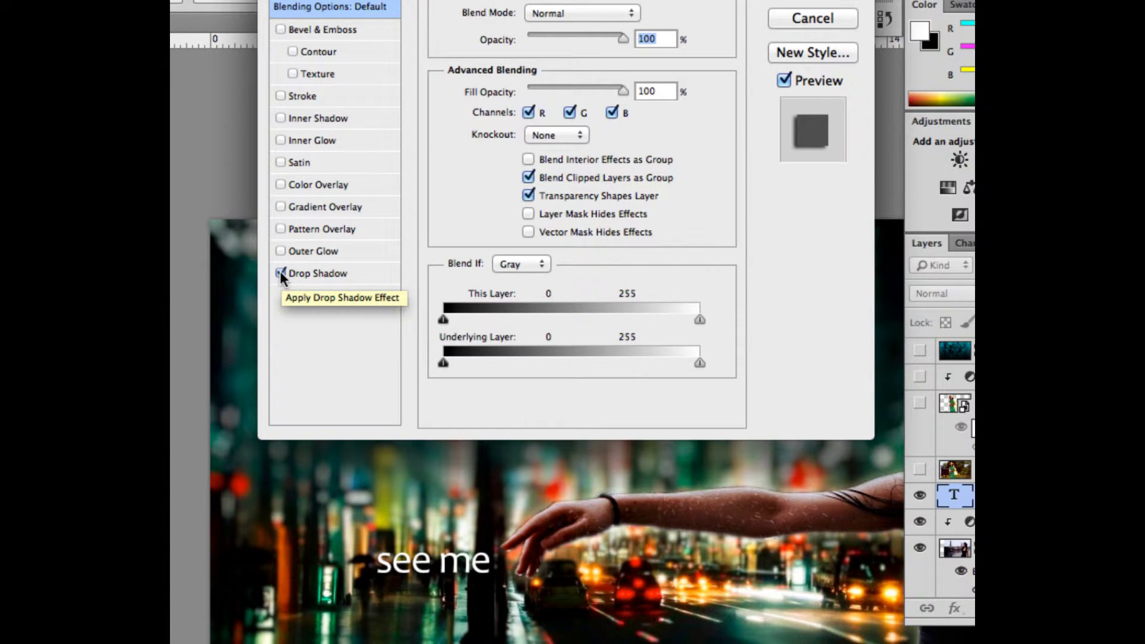
{"action": "left_click", "coordinate": [318, 273]}
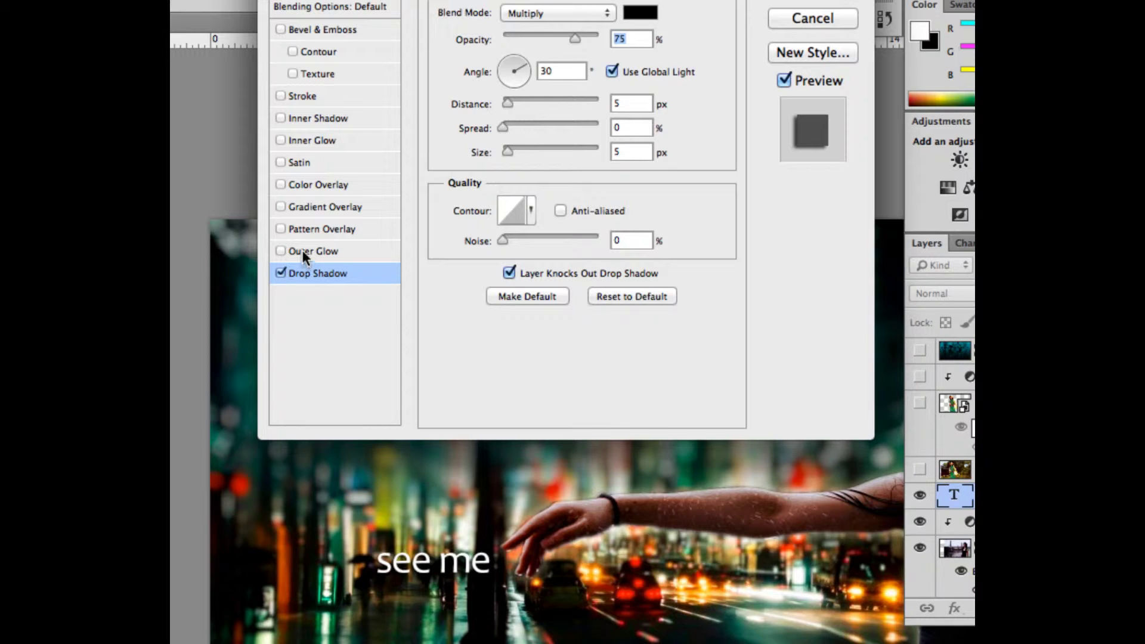
{"action": "left_click", "coordinate": [301, 254]}
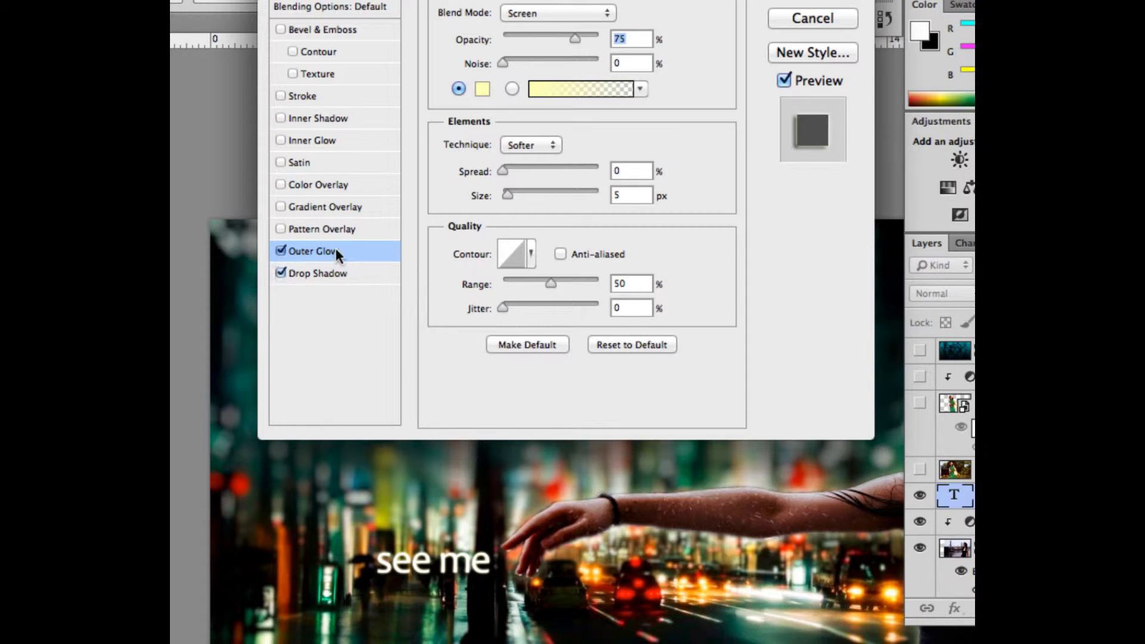
Set the text's outer glow color to orange (ff8a0d) and apply the layer style.
{"action": "left_click", "coordinate": [481, 90]}
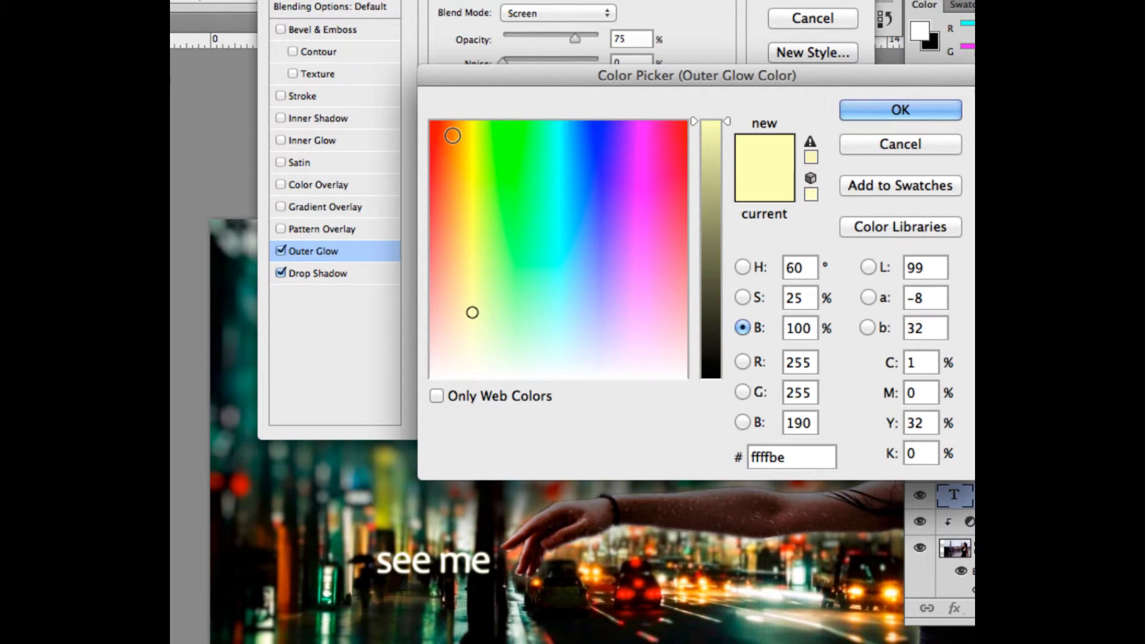
{"action": "left_click", "coordinate": [453, 136]}
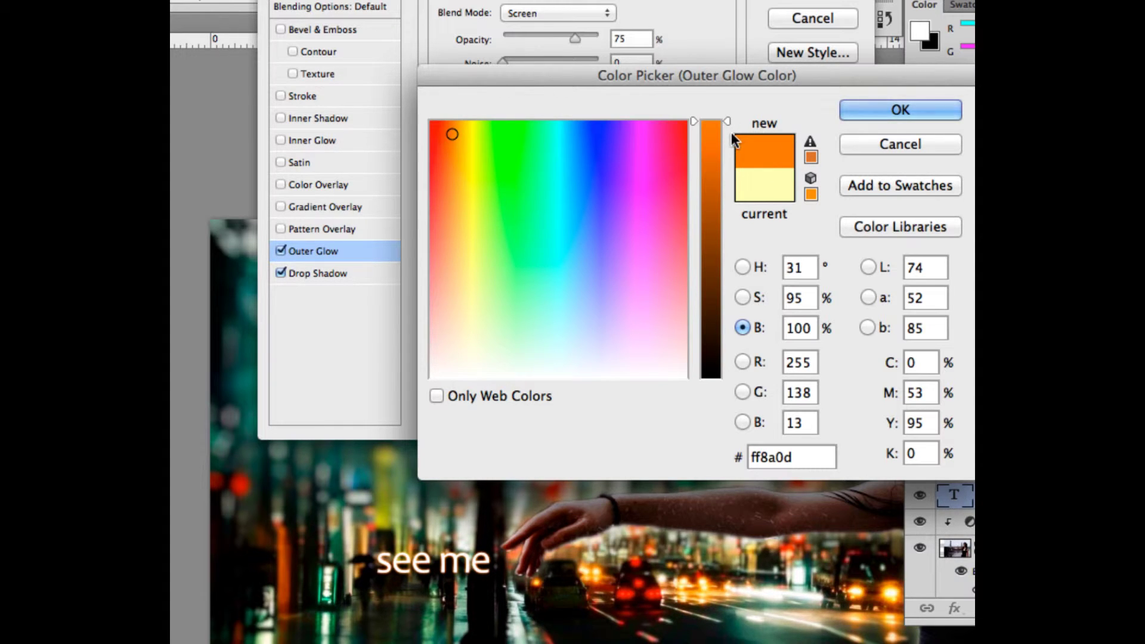
{"action": "left_click", "coordinate": [882, 109]}
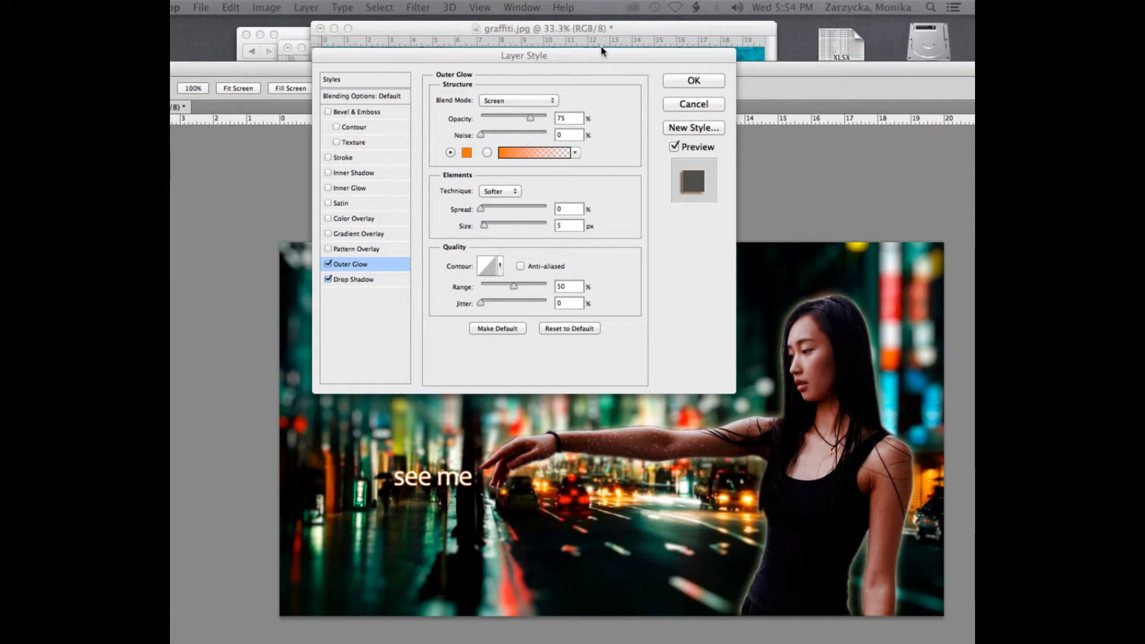
{"action": "left_click", "coordinate": [656, 77]}
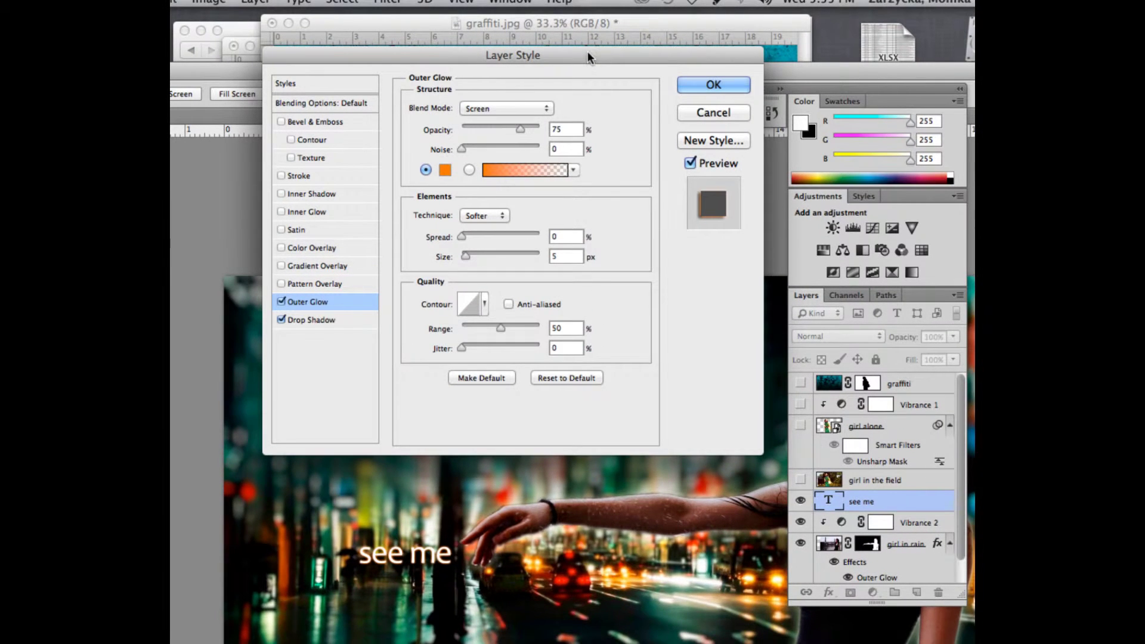
{"action": "left_click", "coordinate": [683, 78]}
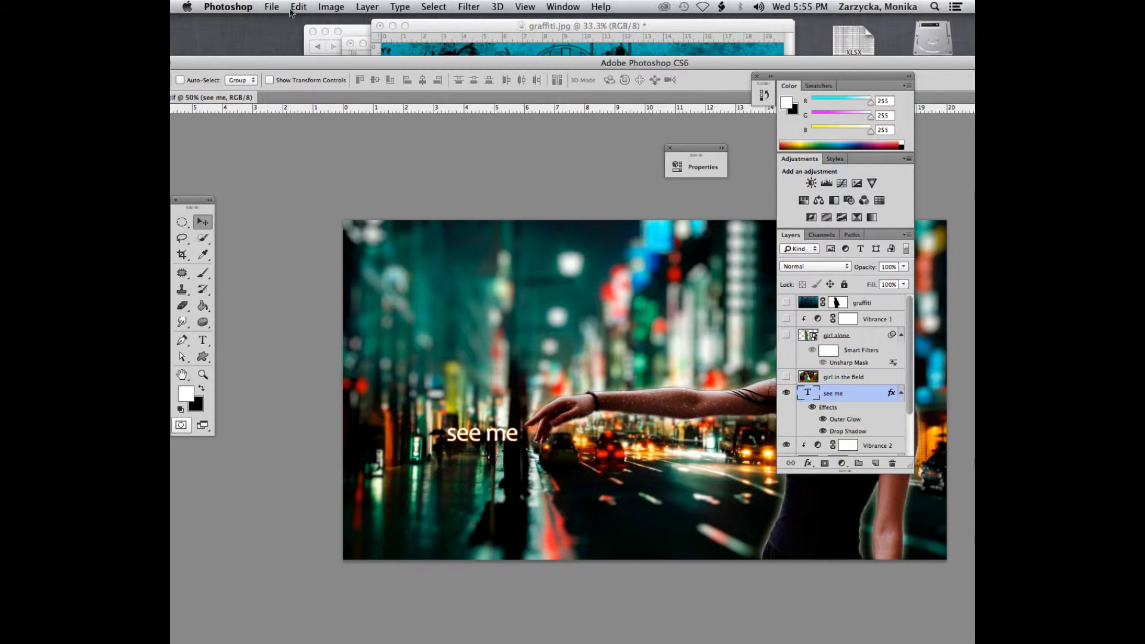
Prepare a Save for Web export of the composite as PNG-24 with the image width set to 1000 px.
{"action": "left_click", "coordinate": [272, 7]}
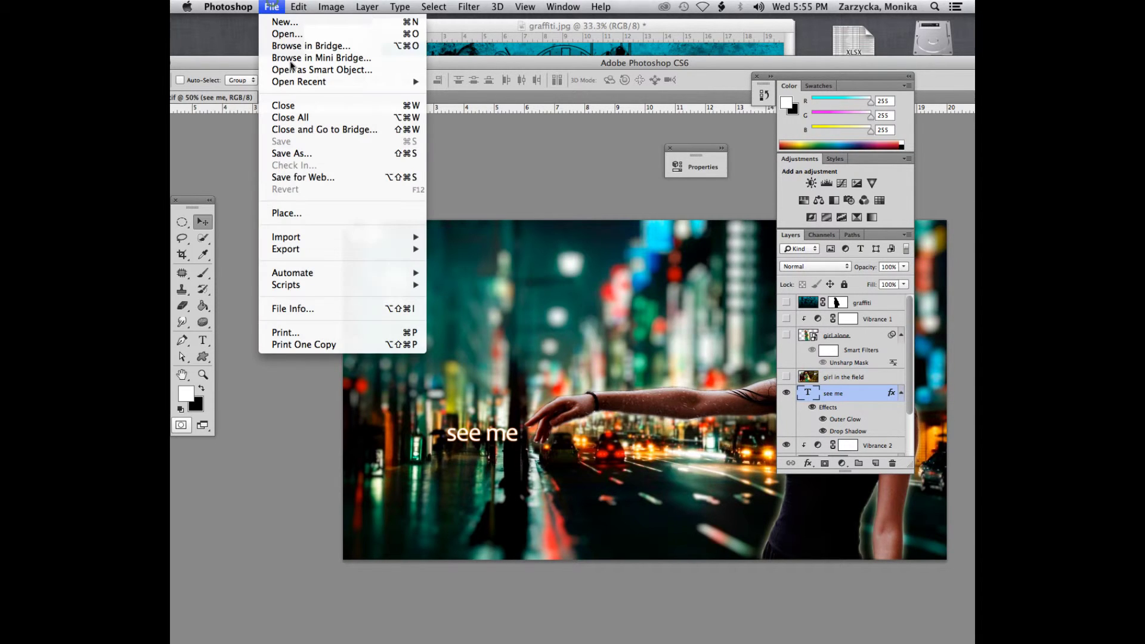
{"action": "left_click", "coordinate": [295, 180]}
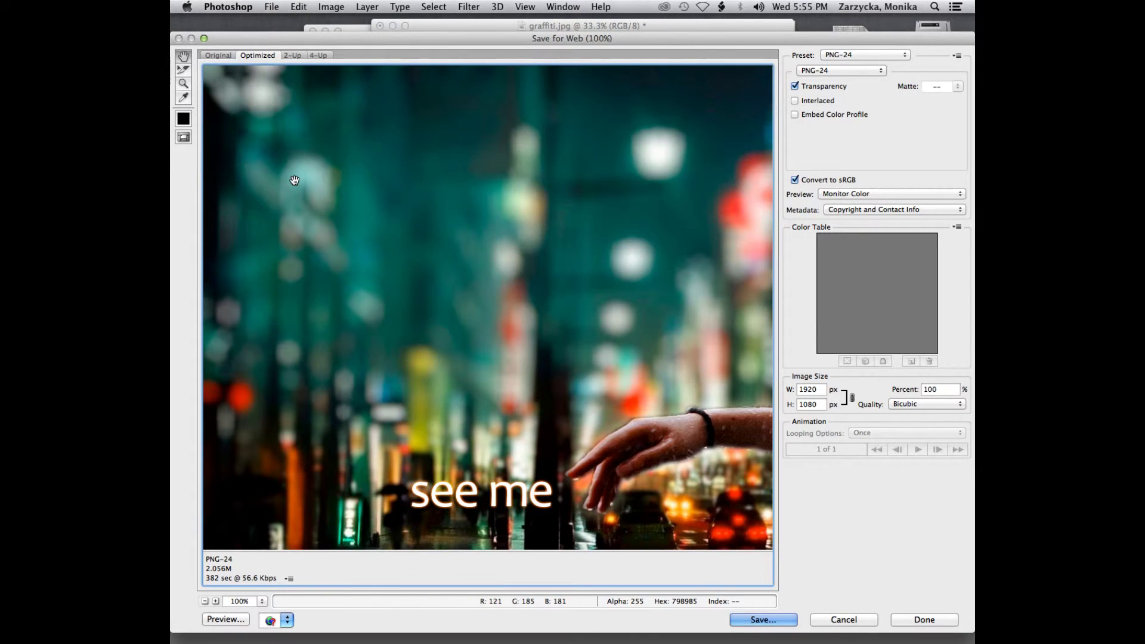
{"action": "left_click", "coordinate": [295, 181], "text": "alt"}
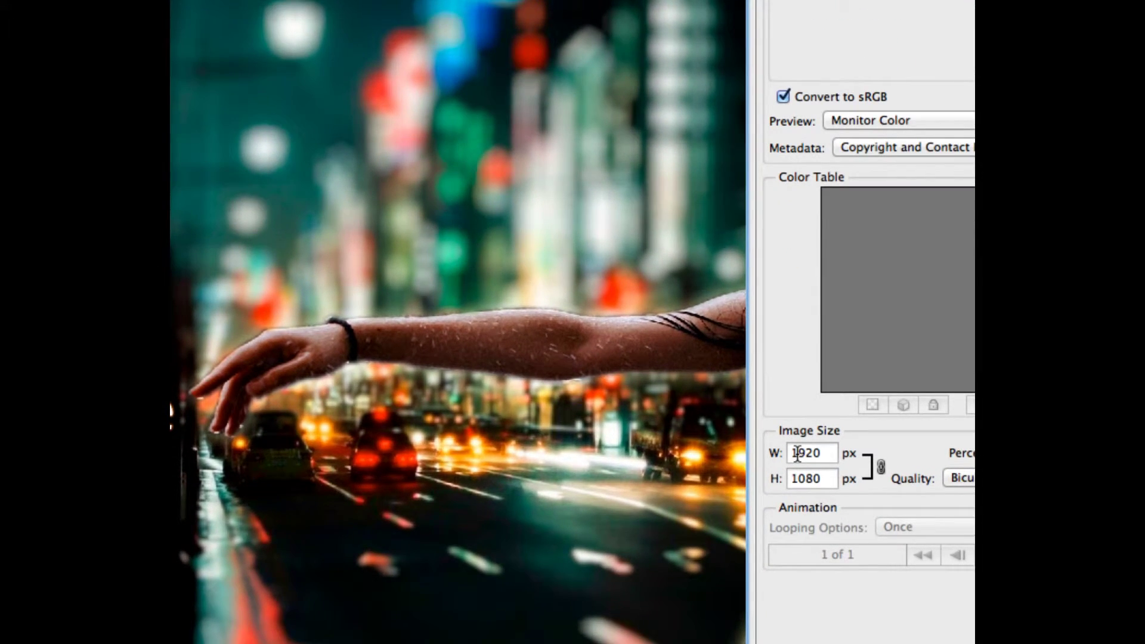
{"action": "double_click", "coordinate": [797, 454]}
{"action": "type", "text": "1000"}
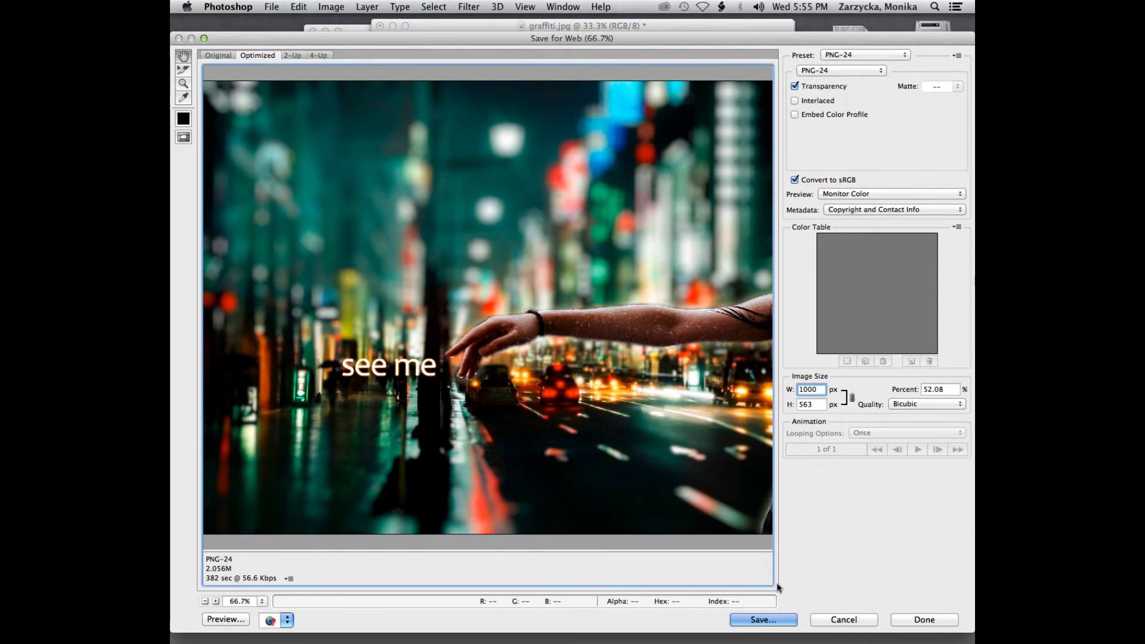
Save the web export as Lab8A_1.png in the Lab8A folder that holds Lab8A.tif.
{"action": "left_click", "coordinate": [763, 620]}
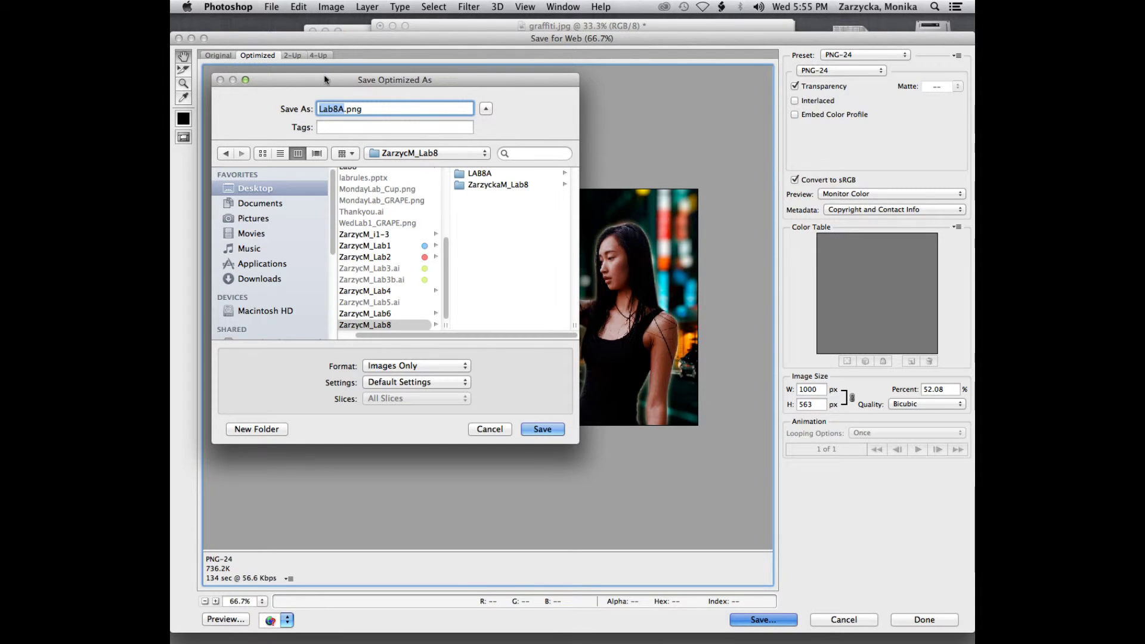
{"action": "left_click_drag", "start_coordinate": [322, 81], "coordinate": [367, 102]}
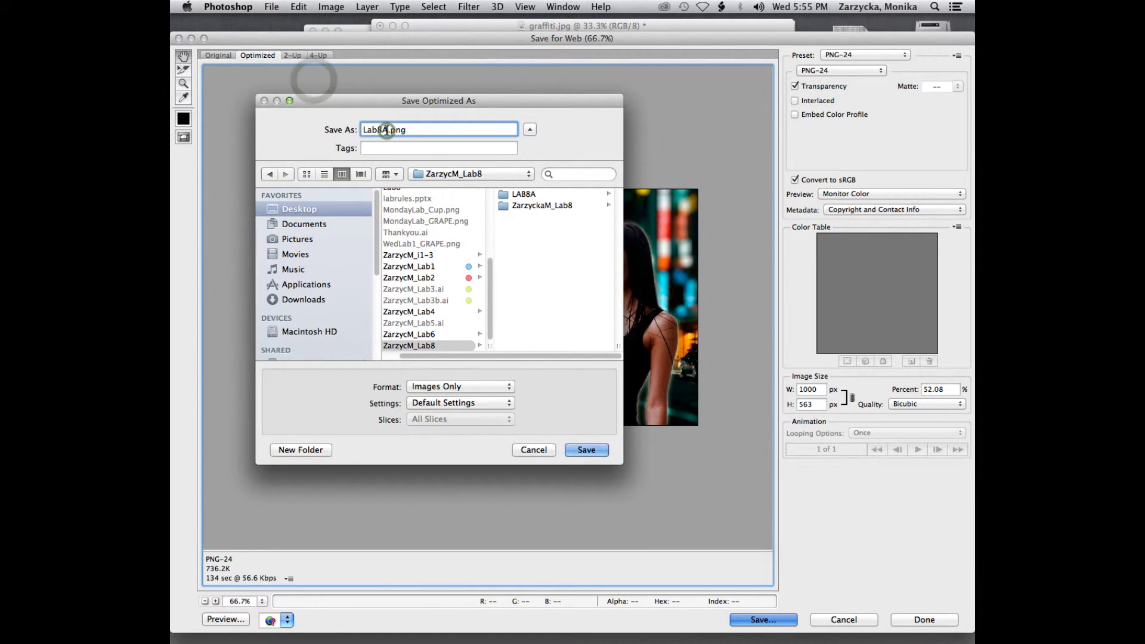
{"action": "left_click", "coordinate": [386, 130]}
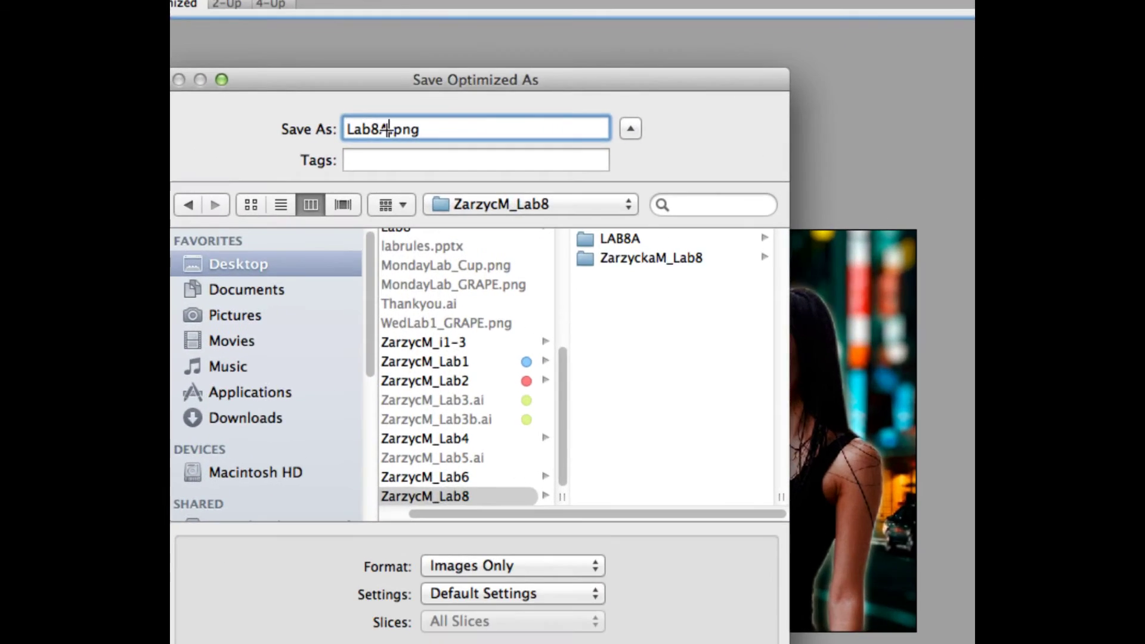
{"action": "type", "text": "_"}
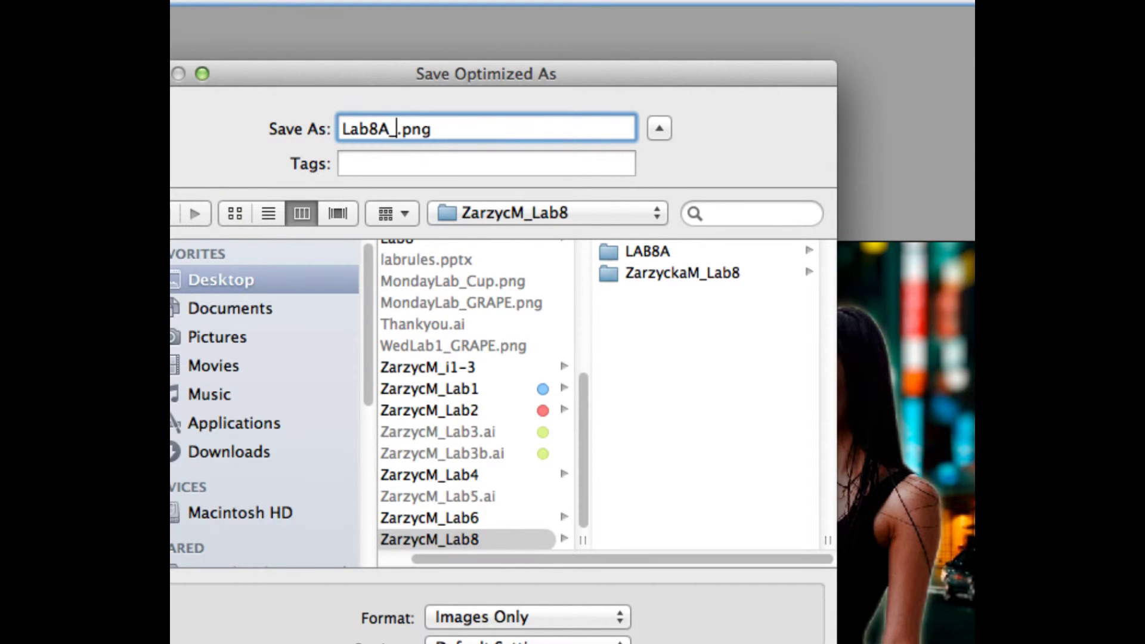
{"action": "type", "text": "1"}
{"action": "left_click", "coordinate": [646, 267]}
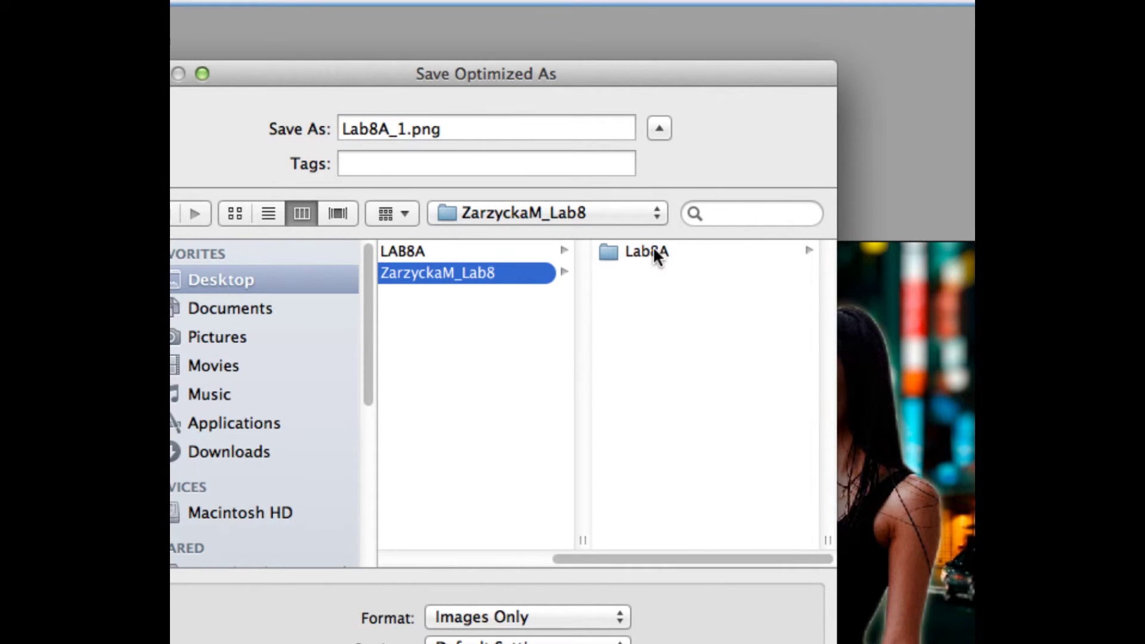
{"action": "left_click", "coordinate": [654, 251]}
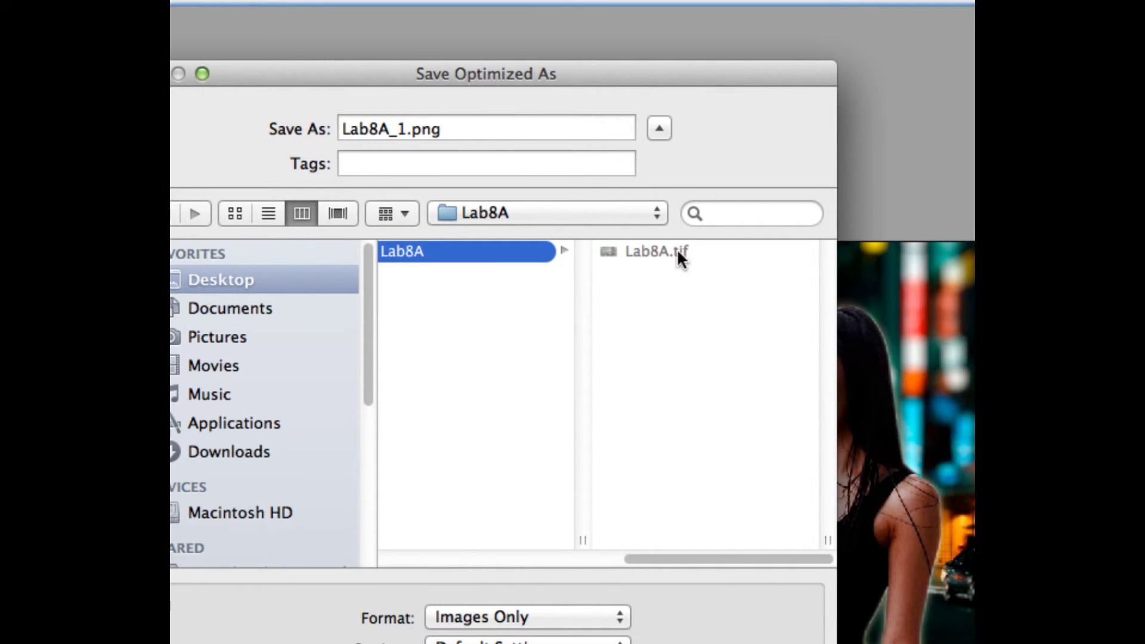
{"action": "left_click_drag", "start_coordinate": [445, 73], "coordinate": [520, 16]}
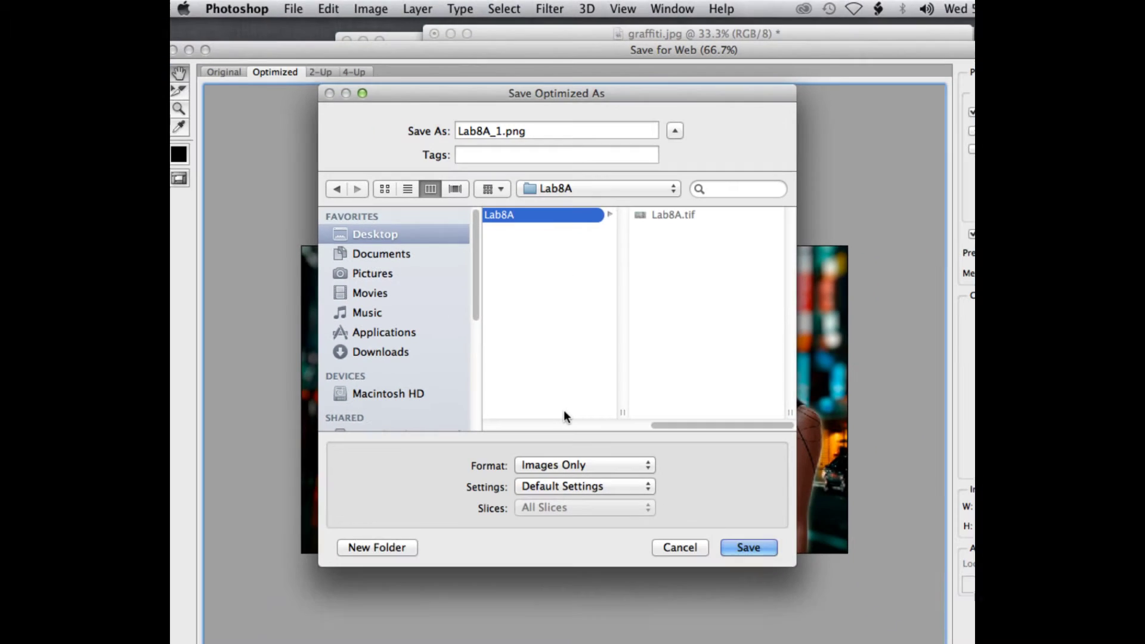
{"action": "left_click", "coordinate": [748, 547]}
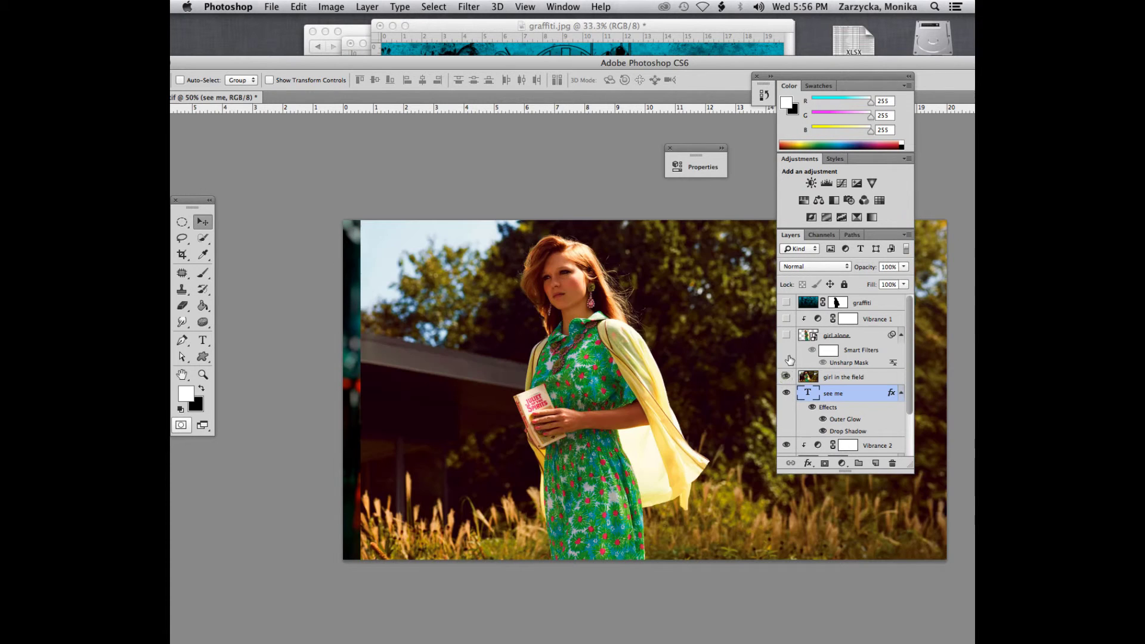
Show the "girl in the field", "girl alone", Vibrance 1 and graffiti layers, and select the graffiti layer.
{"action": "left_click", "coordinate": [786, 376]}
{"action": "left_click", "coordinate": [786, 335]}
{"action": "left_click", "coordinate": [786, 319]}
{"action": "left_click", "coordinate": [787, 302]}
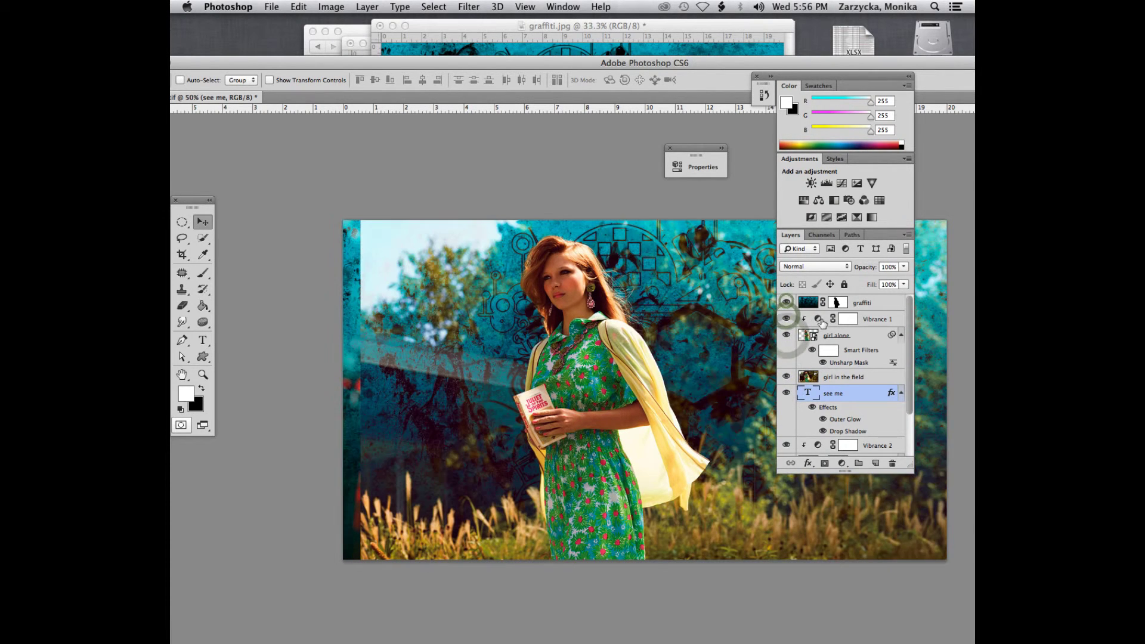
{"action": "left_click", "coordinate": [872, 303]}
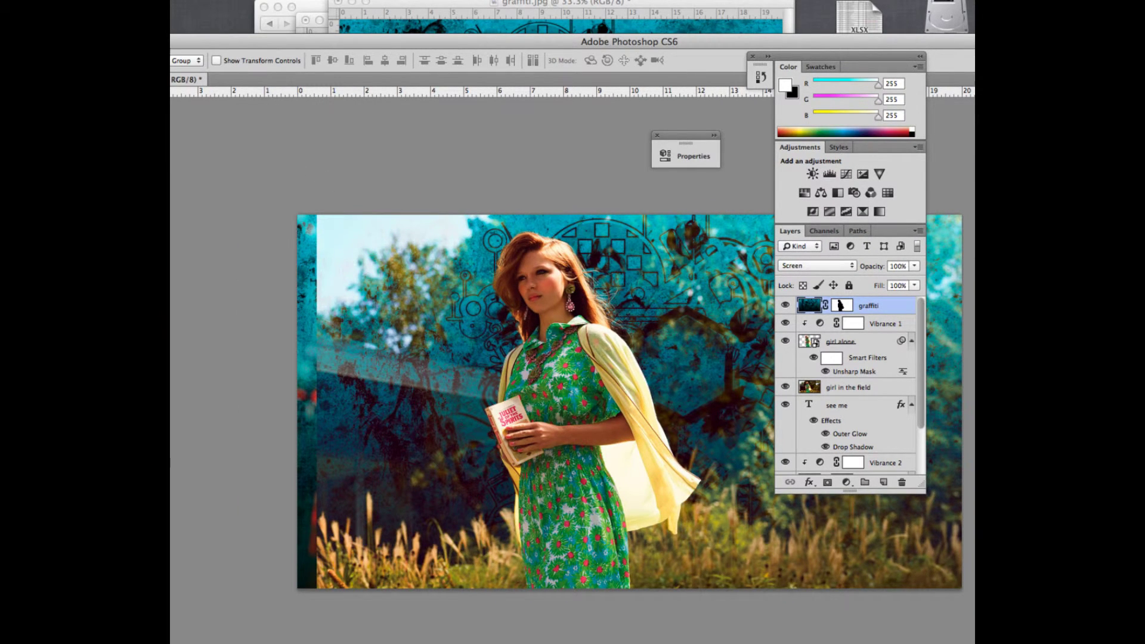
{"action": "left_click_drag", "start_coordinate": [174, 194], "coordinate": [349, 196]}
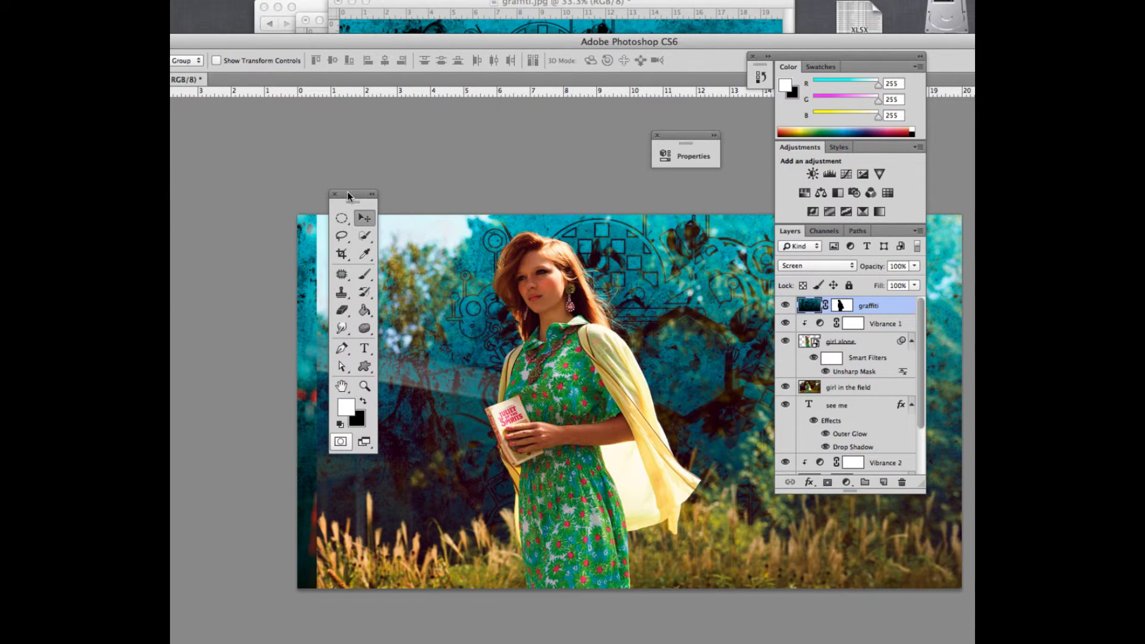
Add the white 60 pt text "in the field" over the grass and position it near the image's lower-right corner.
{"action": "left_click", "coordinate": [365, 352]}
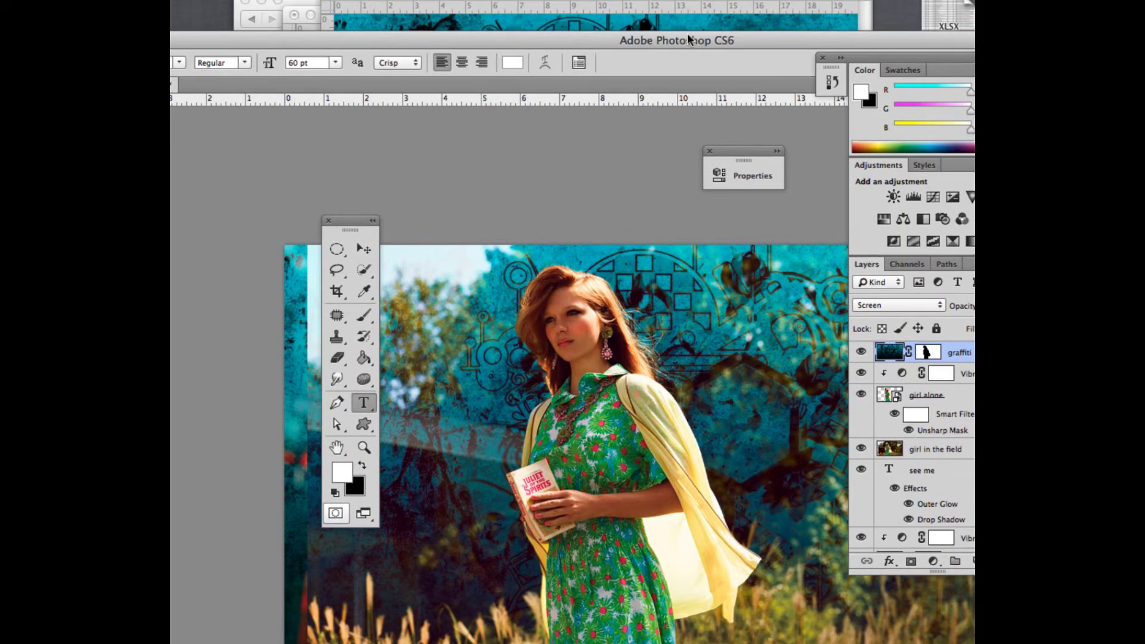
{"action": "left_click_drag", "start_coordinate": [615, 42], "coordinate": [487, 10]}
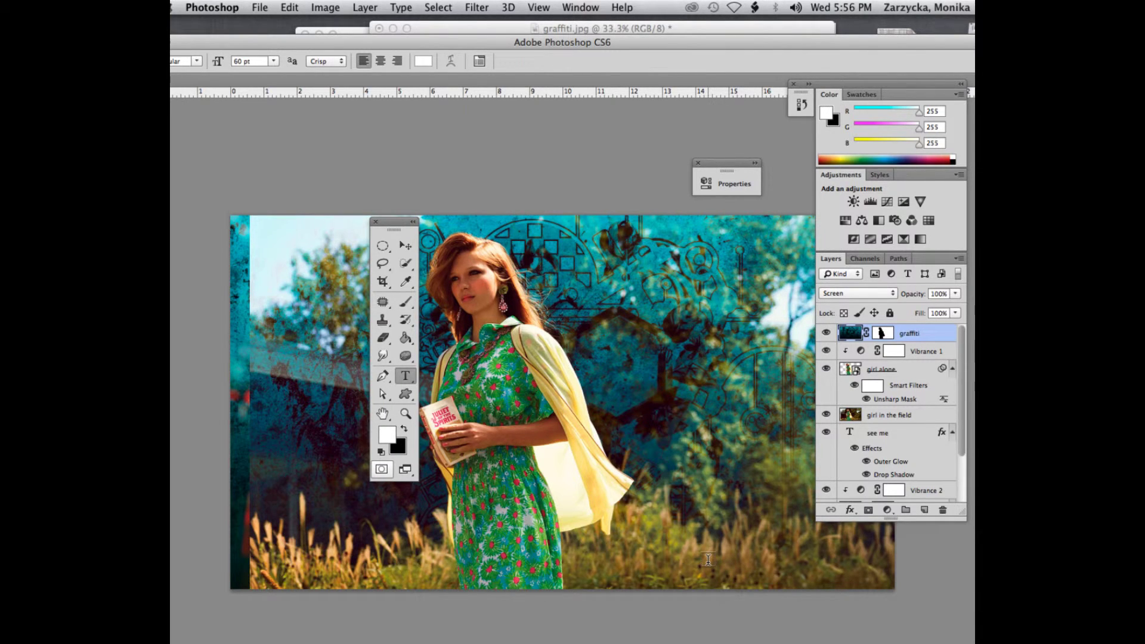
{"action": "left_click", "coordinate": [708, 559]}
{"action": "type", "text": "in the field"}
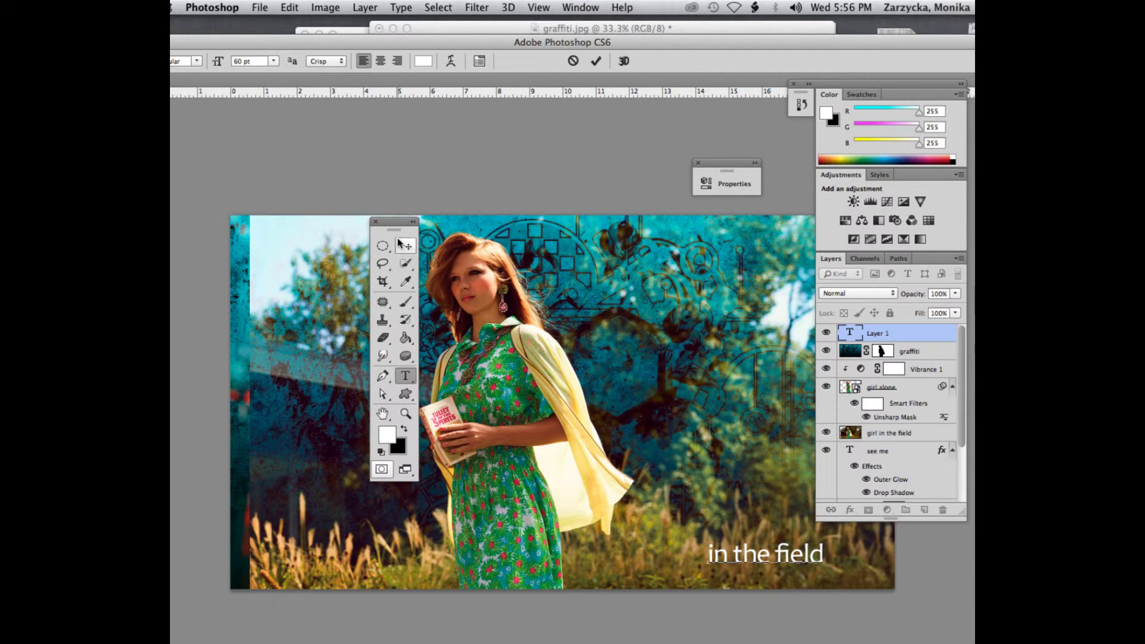
{"action": "left_click", "coordinate": [400, 242]}
{"action": "left_click_drag", "start_coordinate": [762, 560], "coordinate": [797, 572]}
Set the "in the field" text layer's blend mode to Soft Light.
{"action": "left_click_drag", "start_coordinate": [667, 43], "coordinate": [596, 30]}
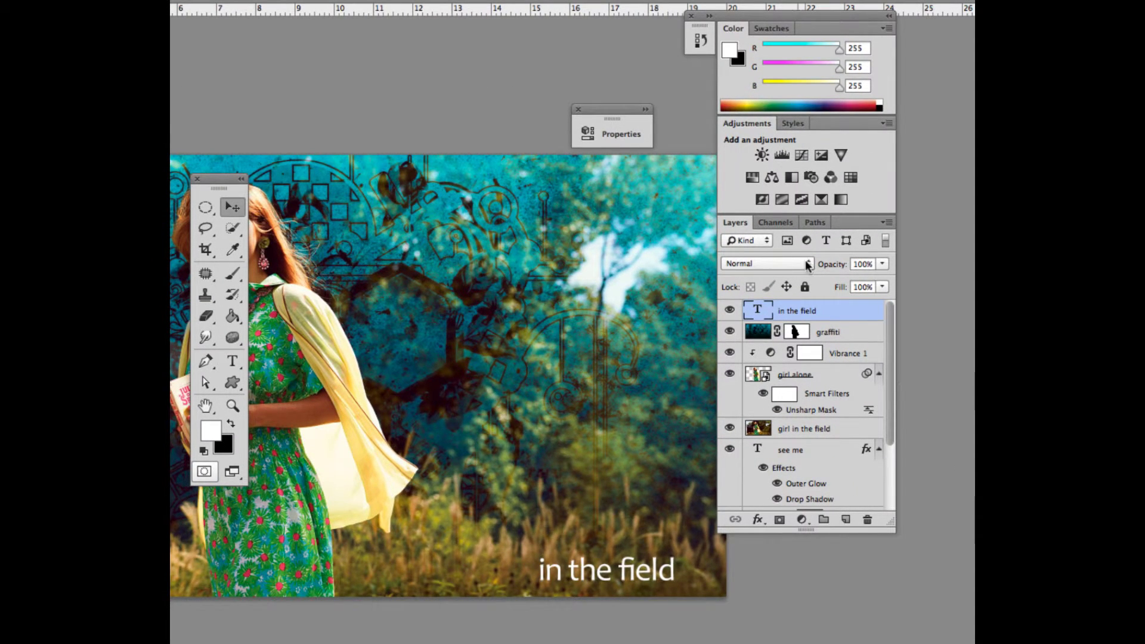
{"action": "left_click", "coordinate": [749, 264]}
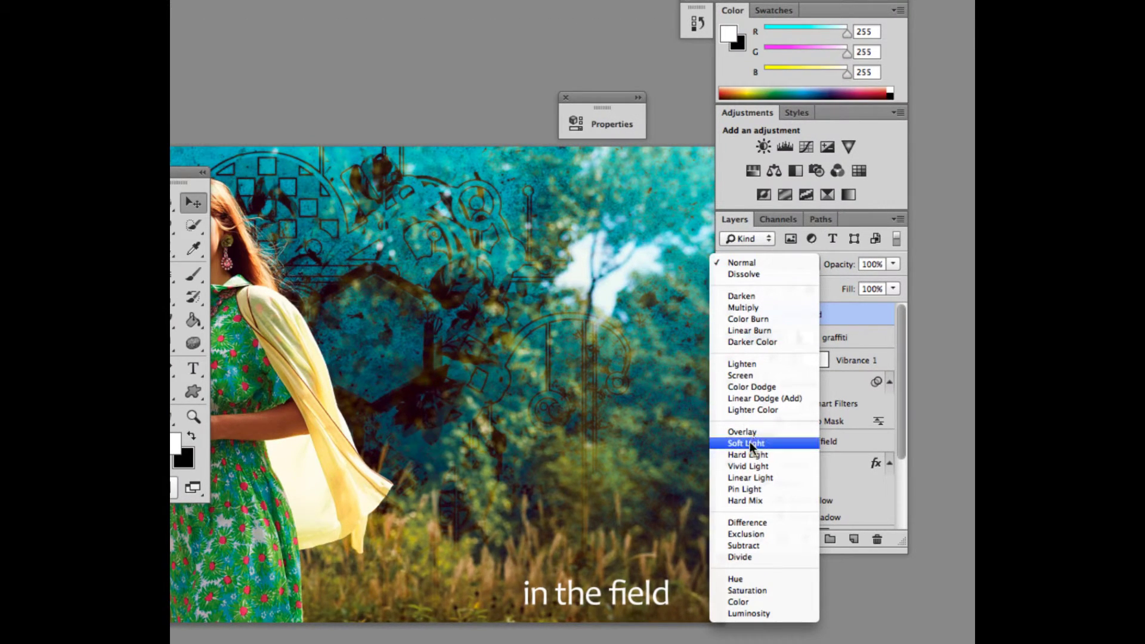
{"action": "left_click", "coordinate": [749, 443]}
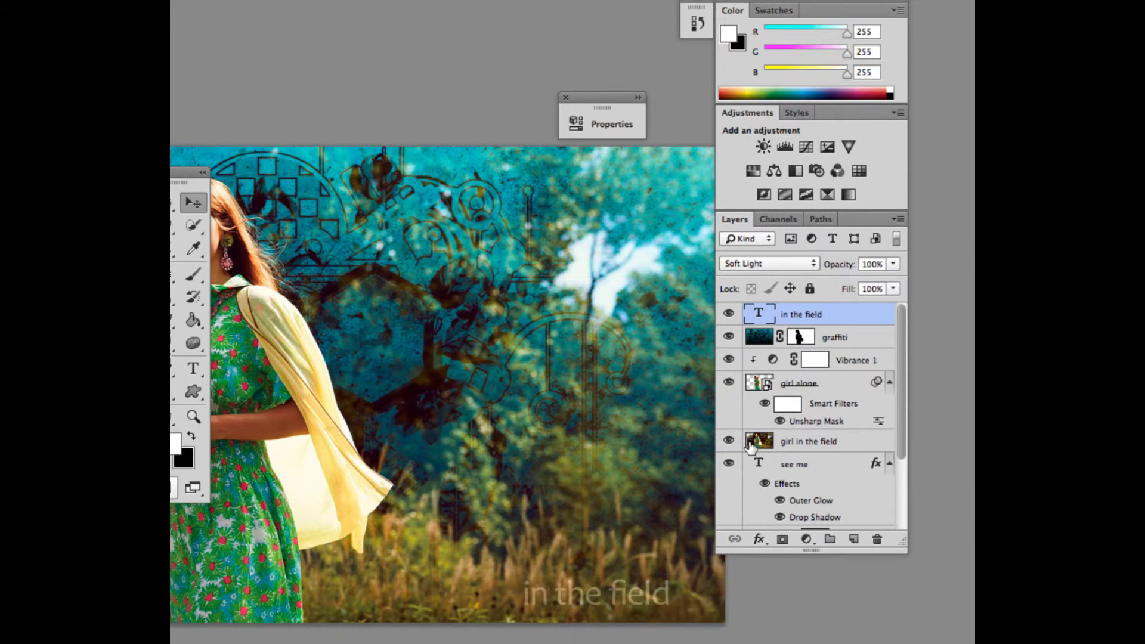
{"action": "left_click", "coordinate": [763, 263]}
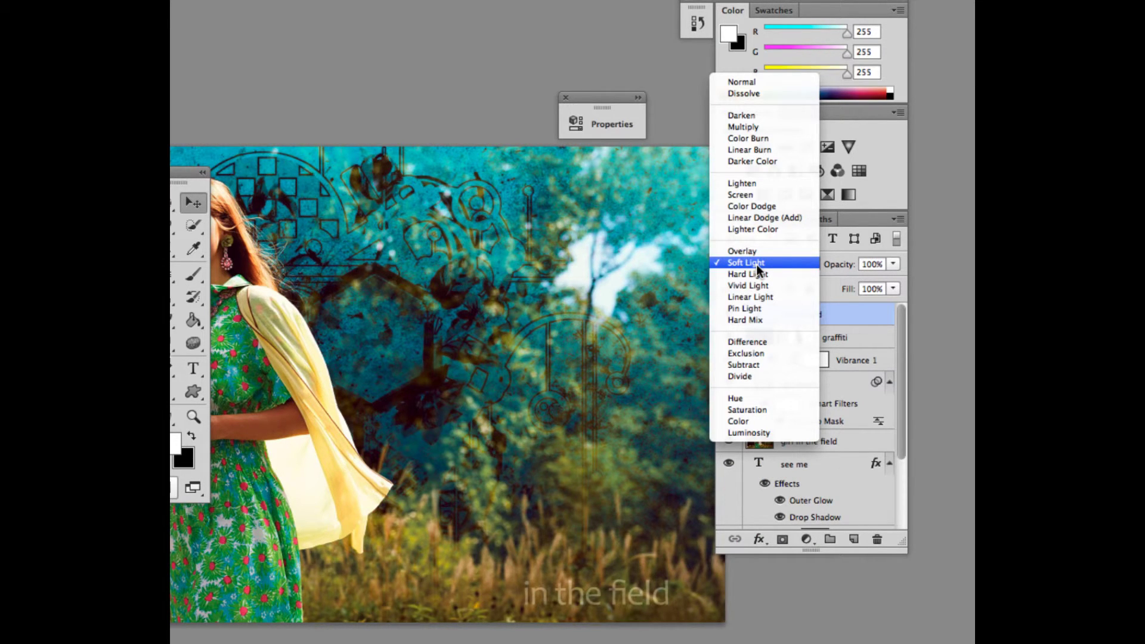
{"action": "left_click", "coordinate": [757, 264]}
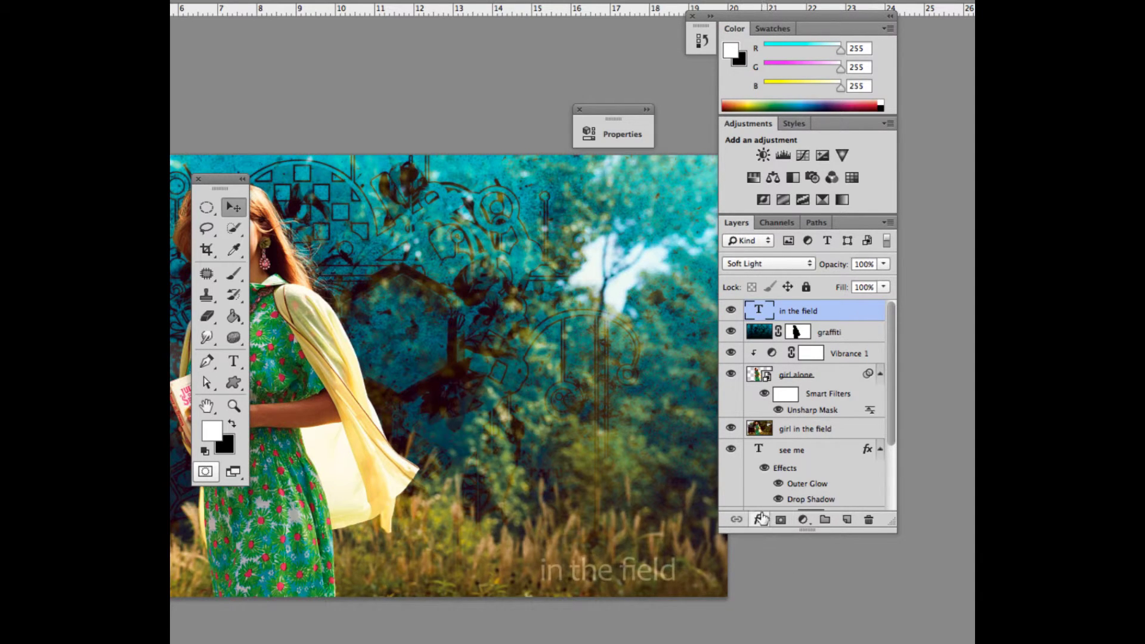
Open the layer style settings for the "in the field" layer and enable Bevel & Emboss with its Contour option.
{"action": "double_click", "coordinate": [863, 314]}
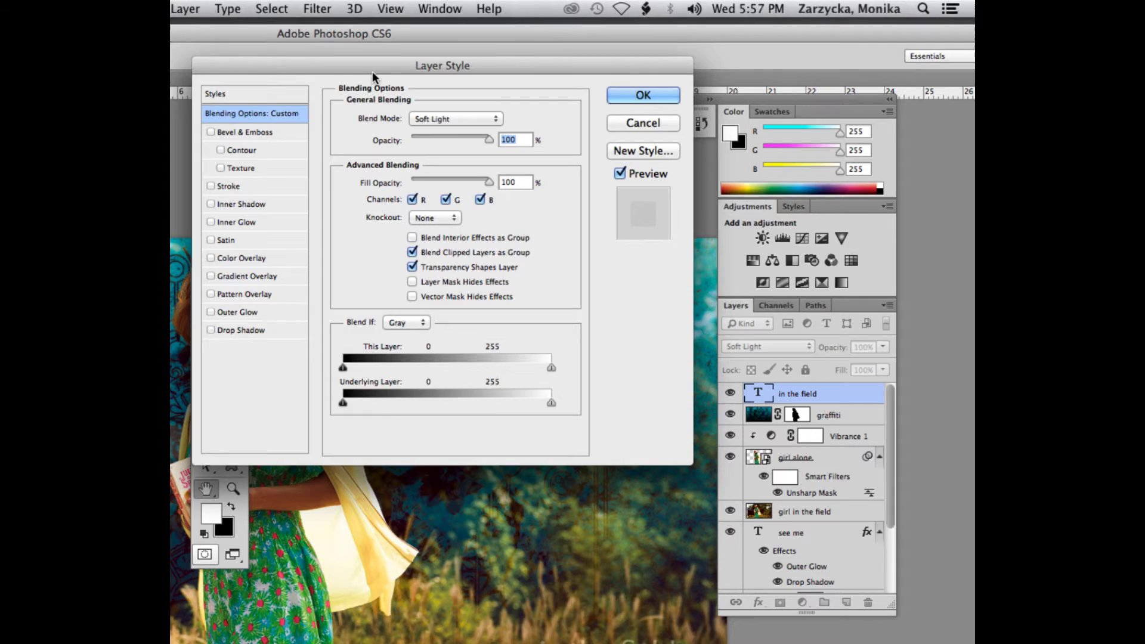
{"action": "left_click_drag", "start_coordinate": [372, 7], "coordinate": [528, 0]}
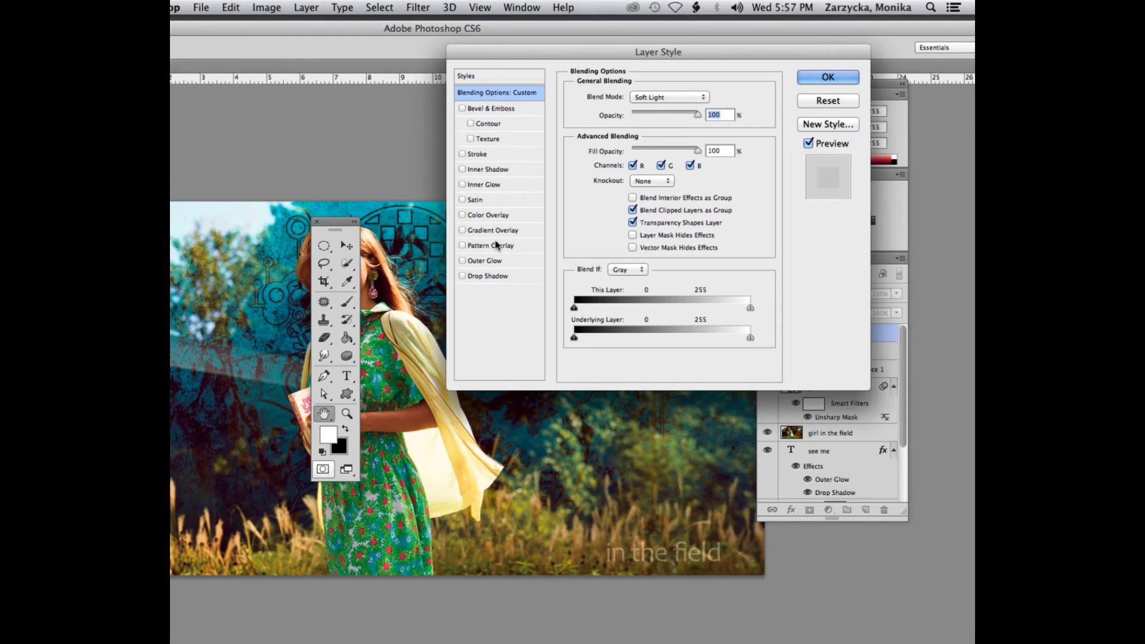
{"action": "left_click", "coordinate": [464, 109]}
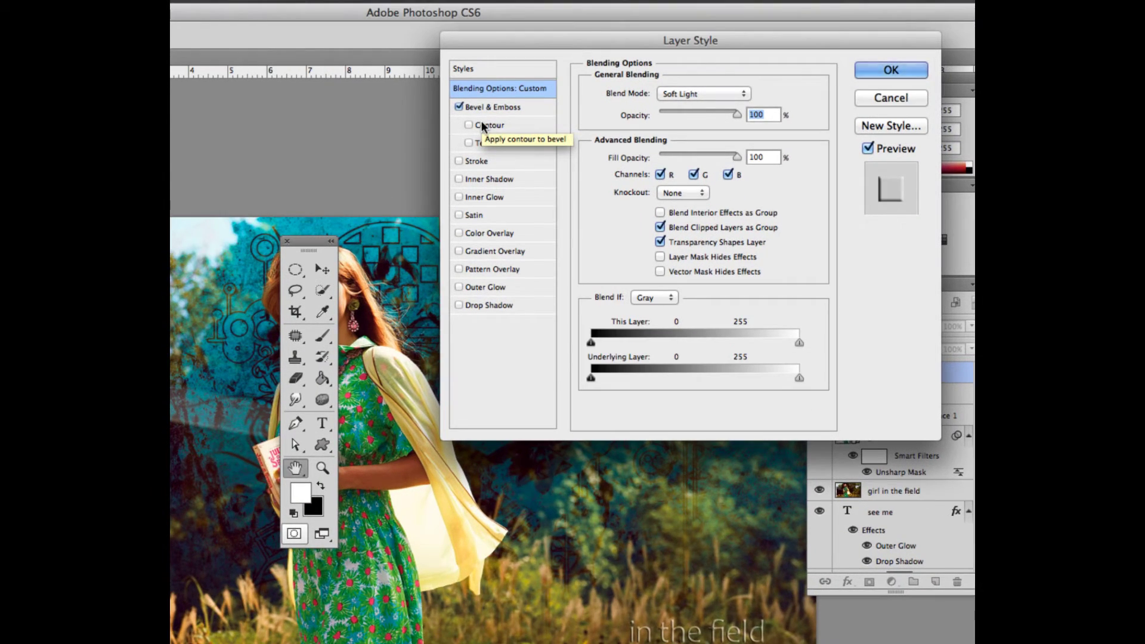
{"action": "left_click", "coordinate": [468, 126]}
{"action": "left_click", "coordinate": [489, 125]}
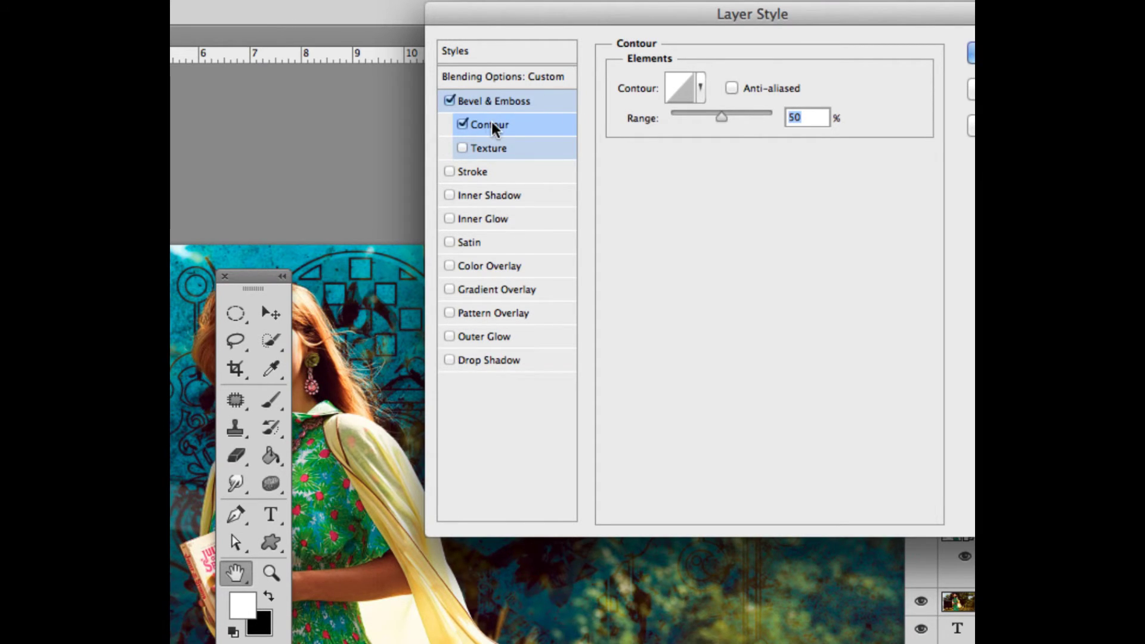
Try several contour presets for the bevel and choose the S-shaped slope at the end of the first preset row.
{"action": "left_click", "coordinate": [701, 88]}
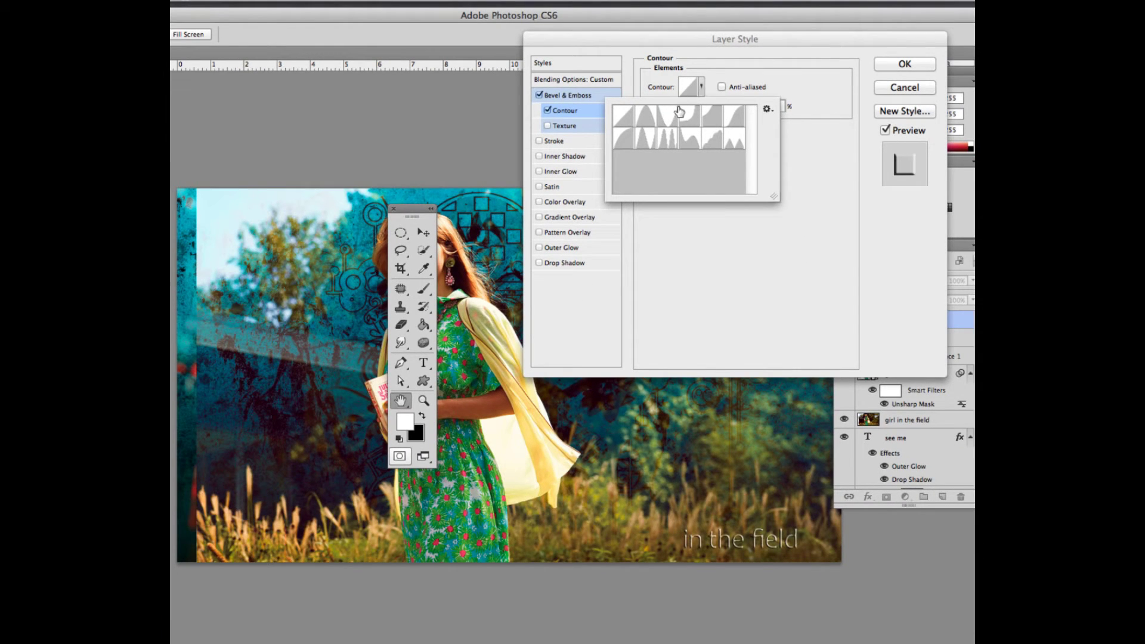
{"action": "left_click", "coordinate": [690, 140]}
{"action": "left_click", "coordinate": [706, 120]}
{"action": "left_click", "coordinate": [693, 118]}
{"action": "left_click", "coordinate": [734, 119]}
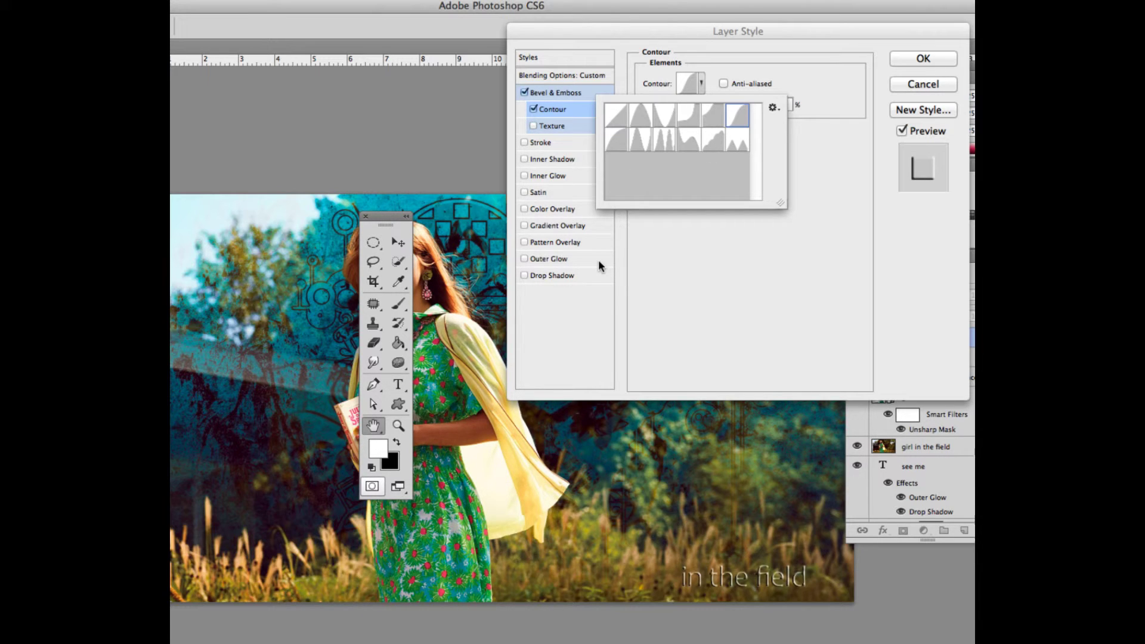
Add a drop shadow to the text with the global light angle set to 133° and apply the layer style.
{"action": "left_click", "coordinate": [526, 277]}
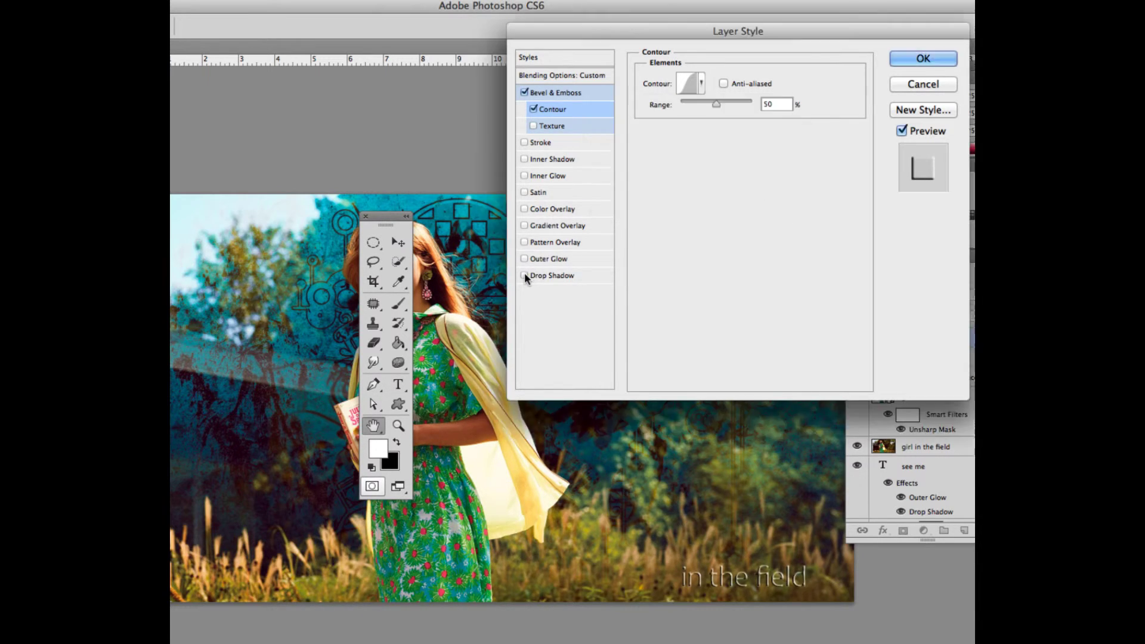
{"action": "left_click", "coordinate": [546, 276]}
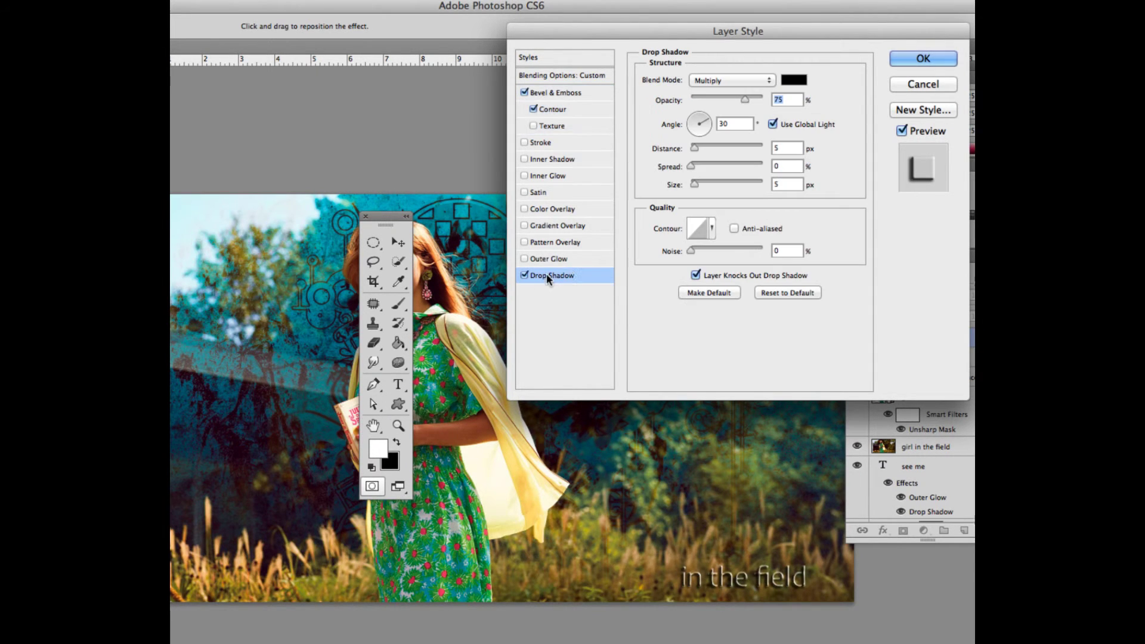
{"action": "key", "text": "alt+super+equal"}
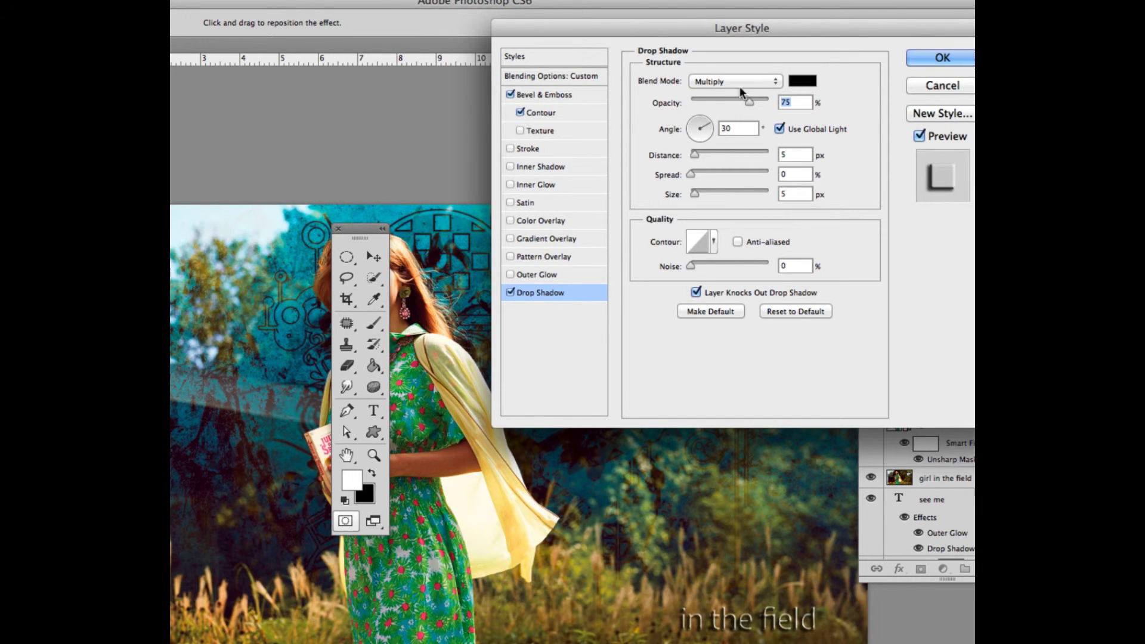
{"action": "left_click_drag", "start_coordinate": [710, 128], "coordinate": [695, 141]}
{"action": "left_click_drag", "start_coordinate": [680, 124], "coordinate": [689, 117]}
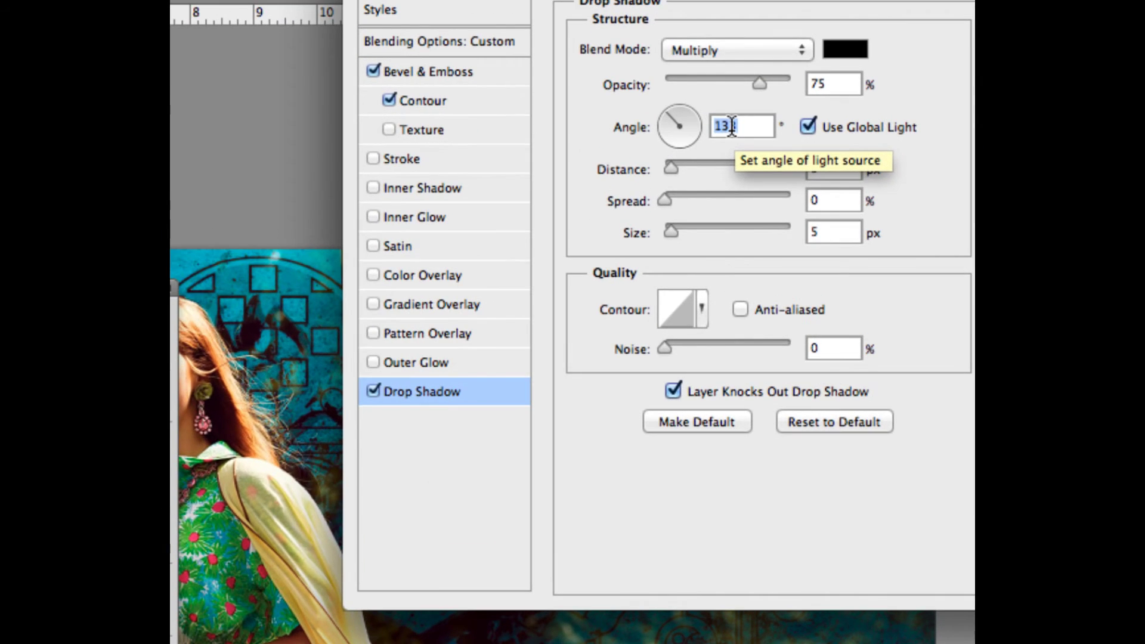
{"action": "left_click", "coordinate": [445, 101]}
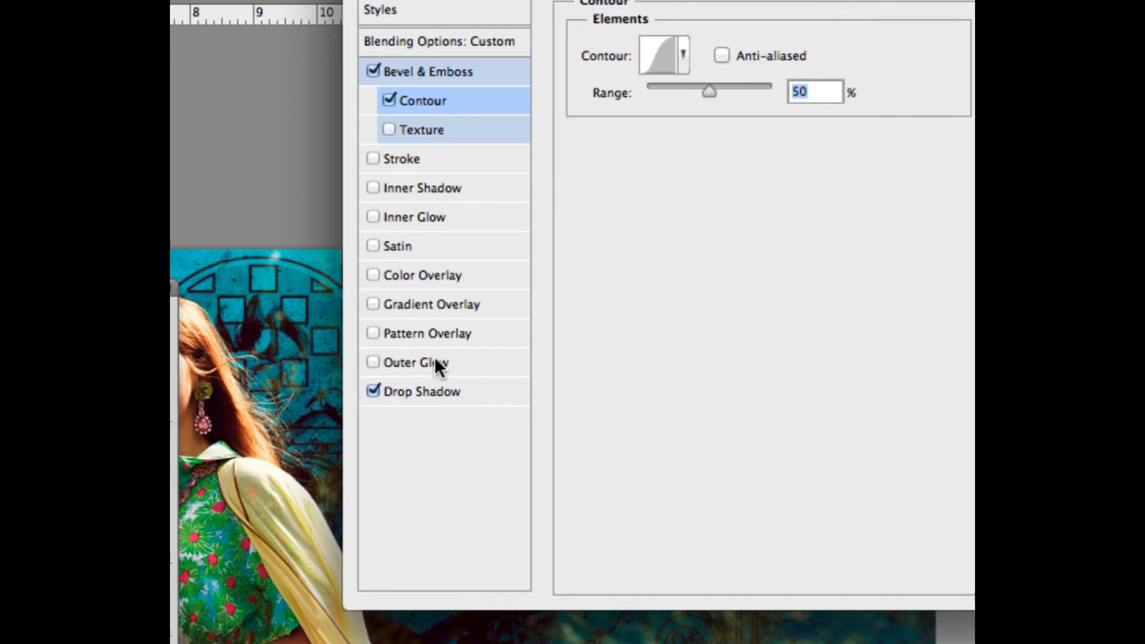
{"action": "left_click", "coordinate": [434, 391]}
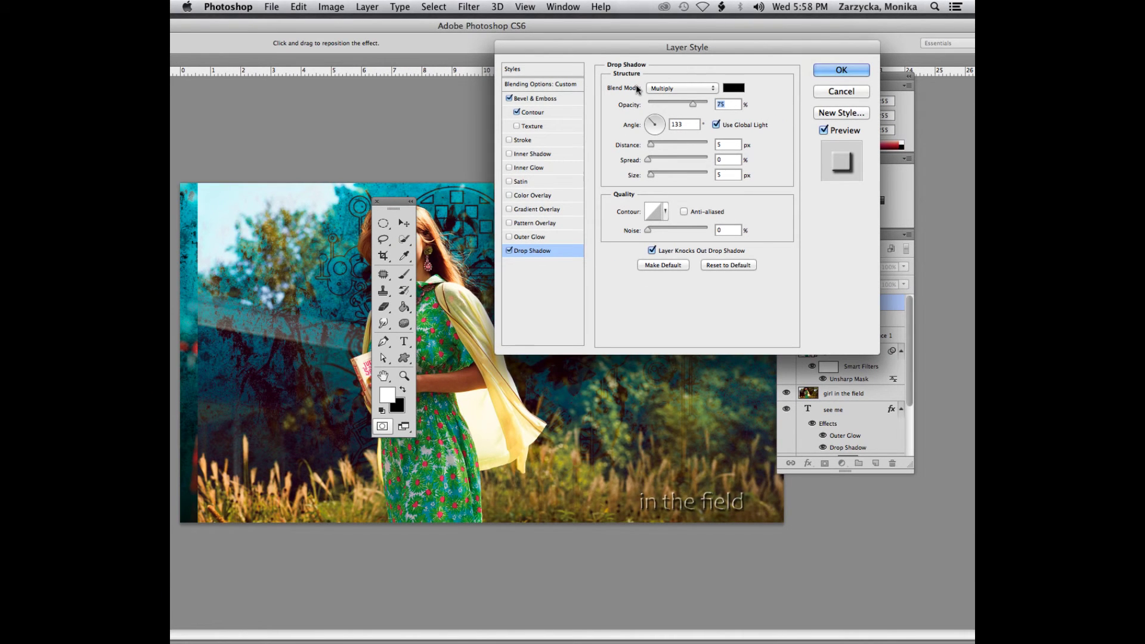
{"action": "left_click", "coordinate": [847, 71]}
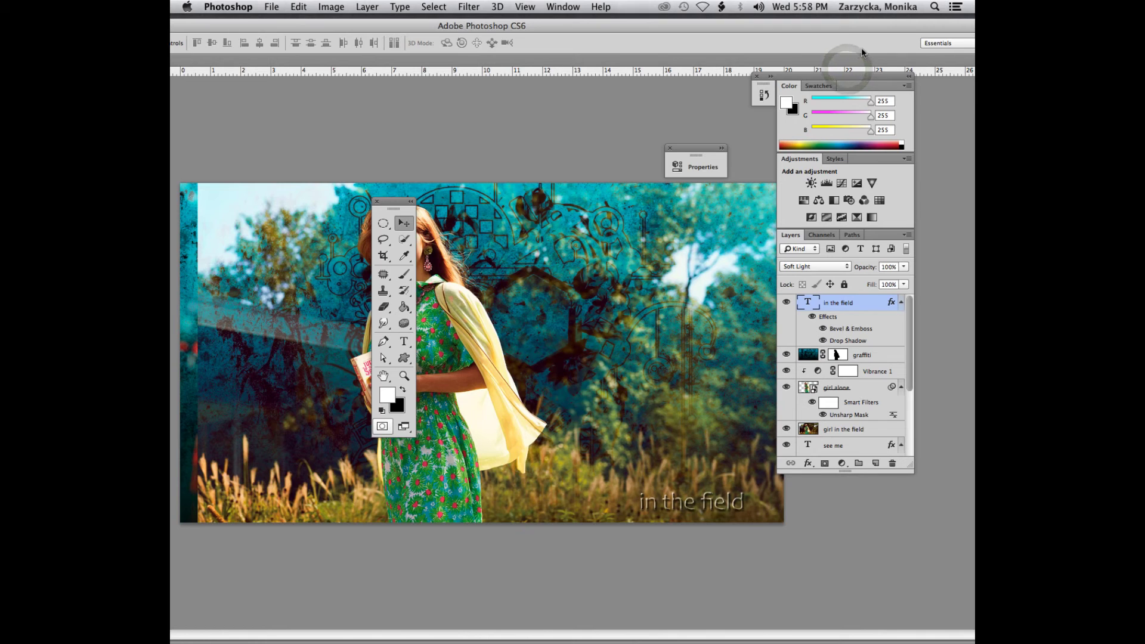
Save the document and prepare a PNG-24 Save for Web export with the image width set to 1000 px.
{"action": "key", "text": "super+s"}
{"action": "left_click_drag", "start_coordinate": [395, 202], "coordinate": [300, 199]}
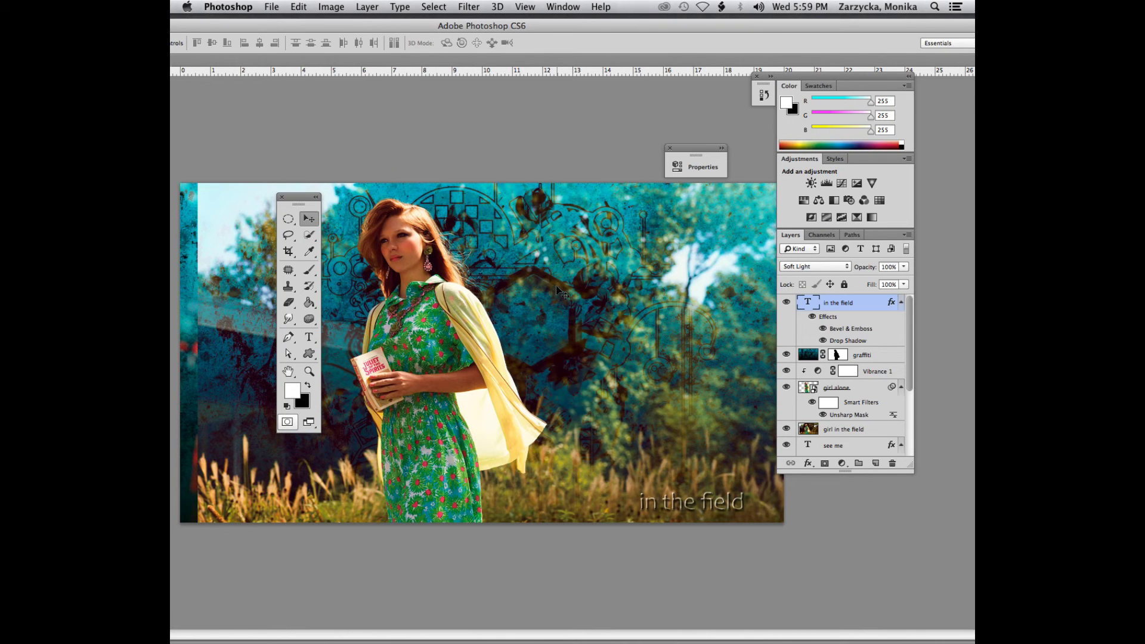
{"action": "left_click", "coordinate": [271, 7]}
{"action": "left_click", "coordinate": [302, 180]}
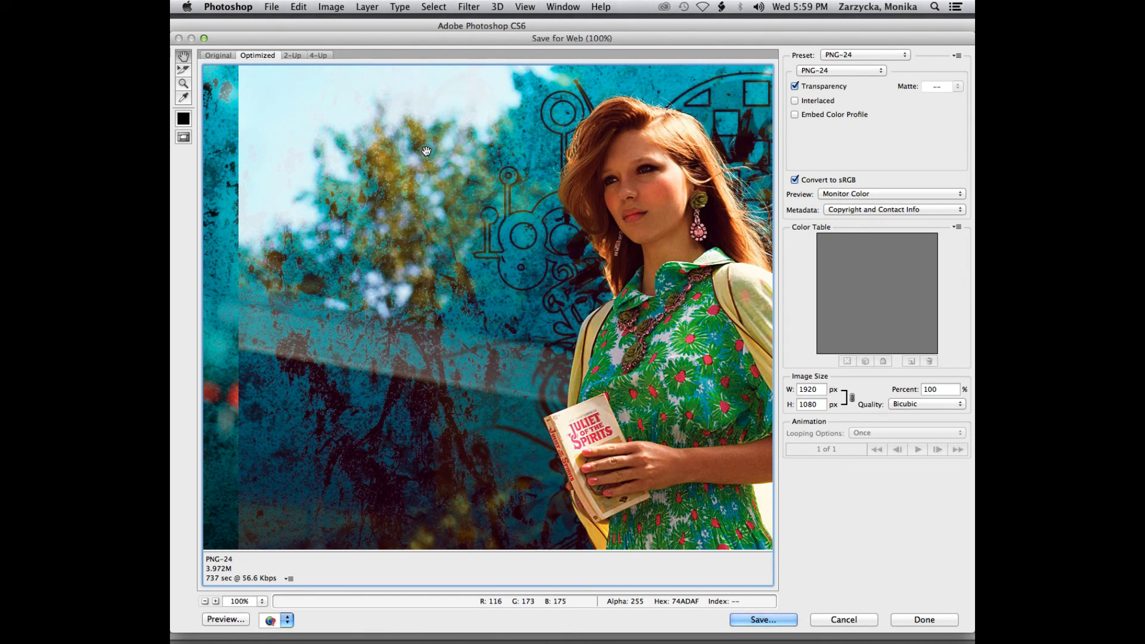
{"action": "double_click", "coordinate": [812, 389]}
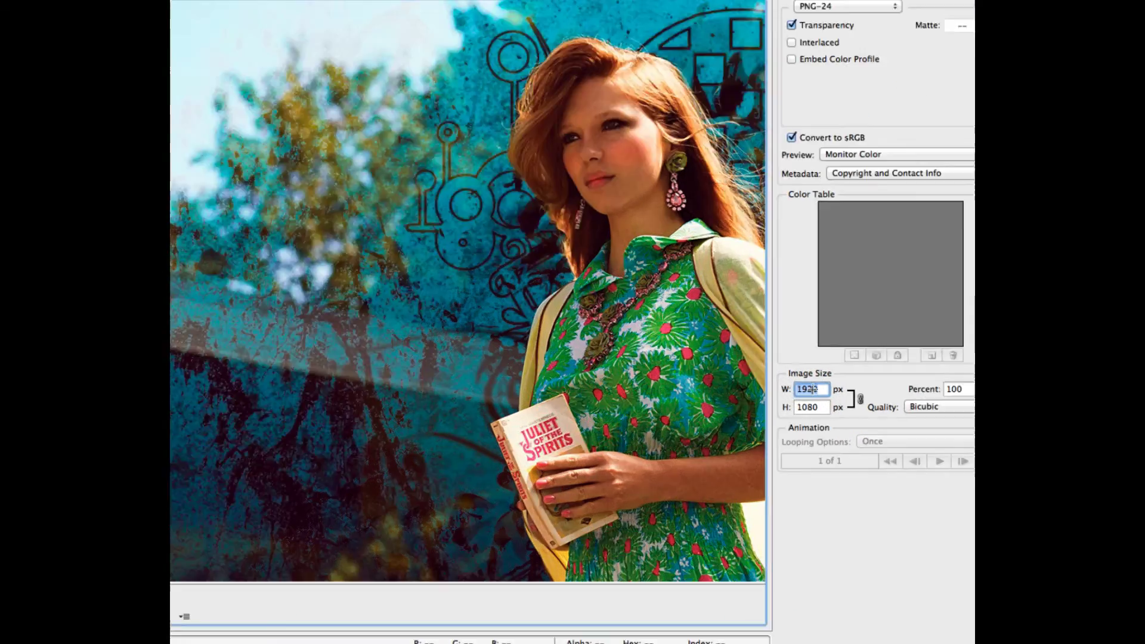
{"action": "type", "text": "1000"}
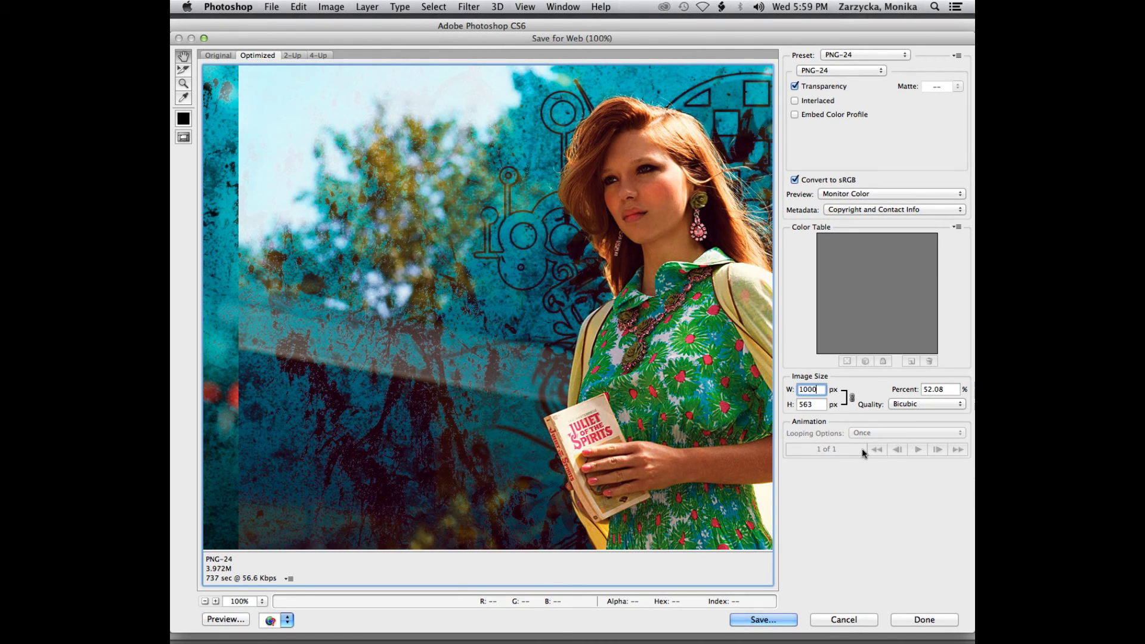
Save the web export as Lab8A_2.png in the Lab8A folder and hide the panels to view the composite.
{"action": "left_click", "coordinate": [777, 621]}
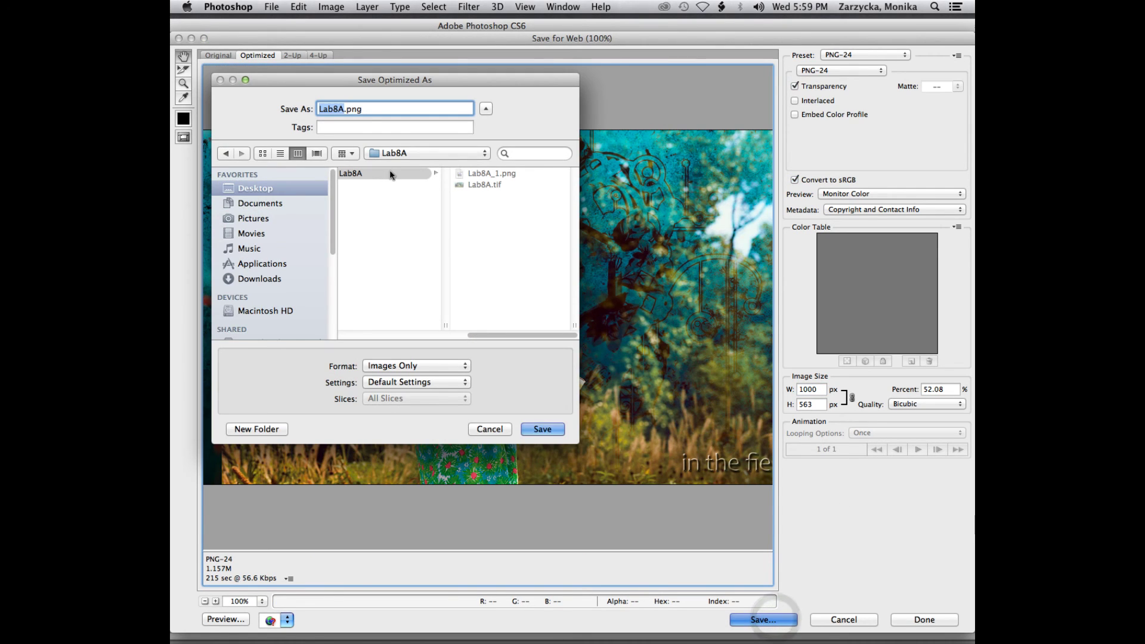
{"action": "left_click", "coordinate": [344, 108]}
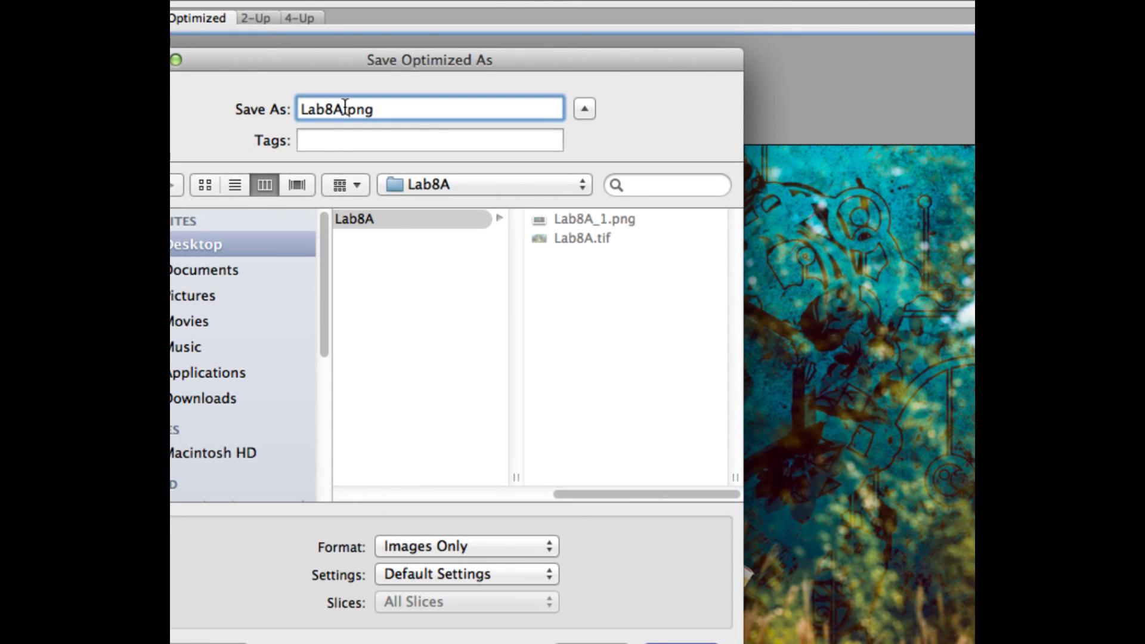
{"action": "type", "text": "_2"}
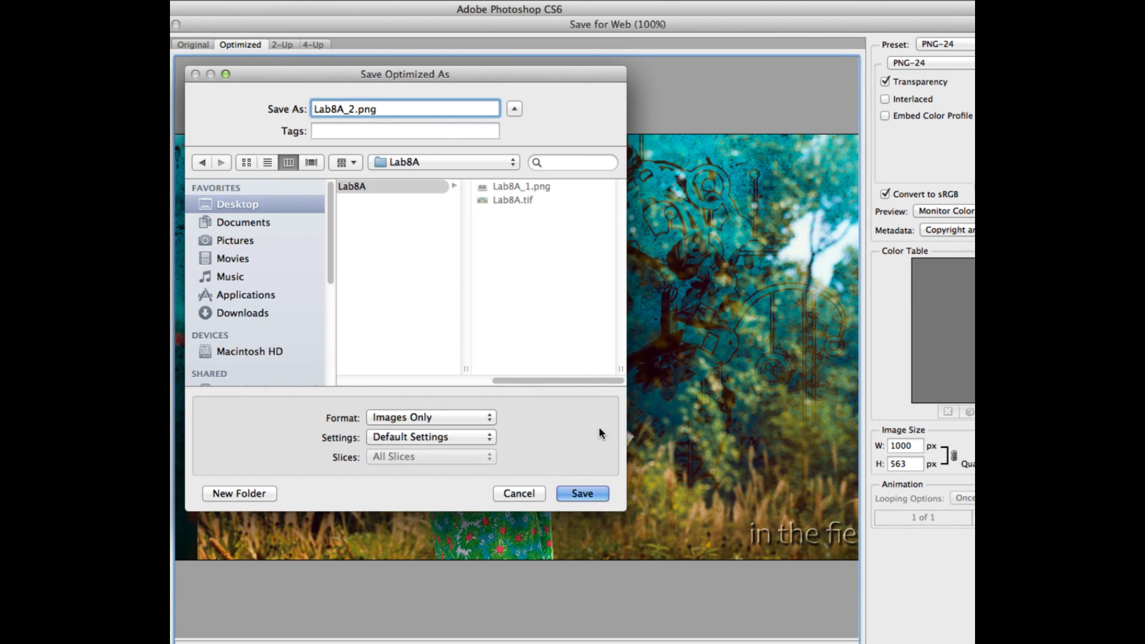
{"action": "left_click", "coordinate": [584, 499]}
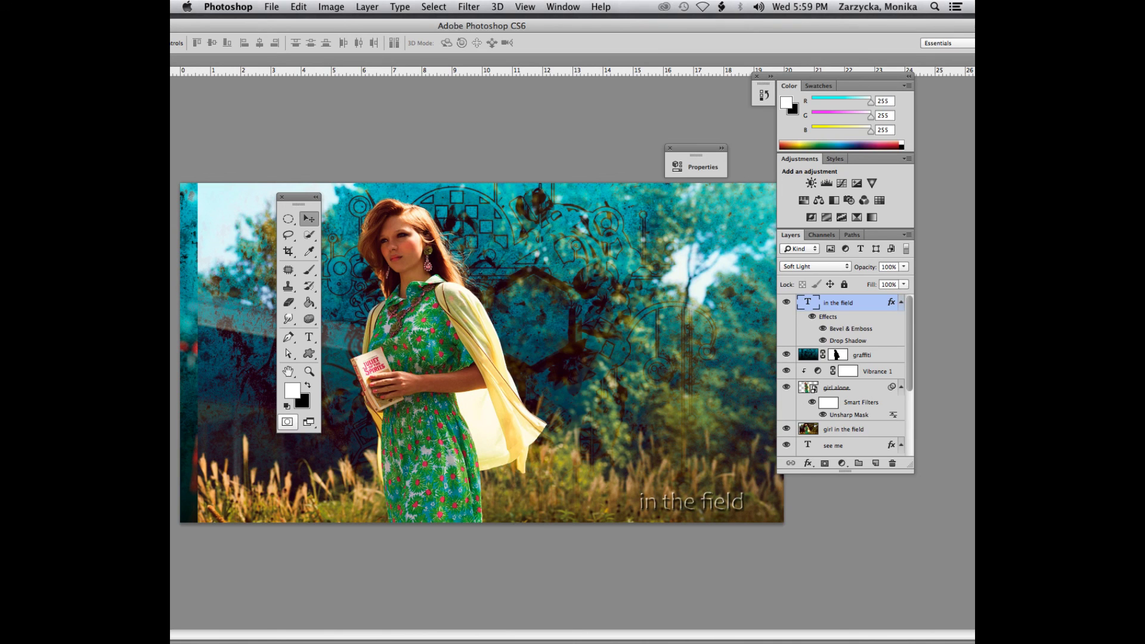
{"action": "key", "text": "Tab"}
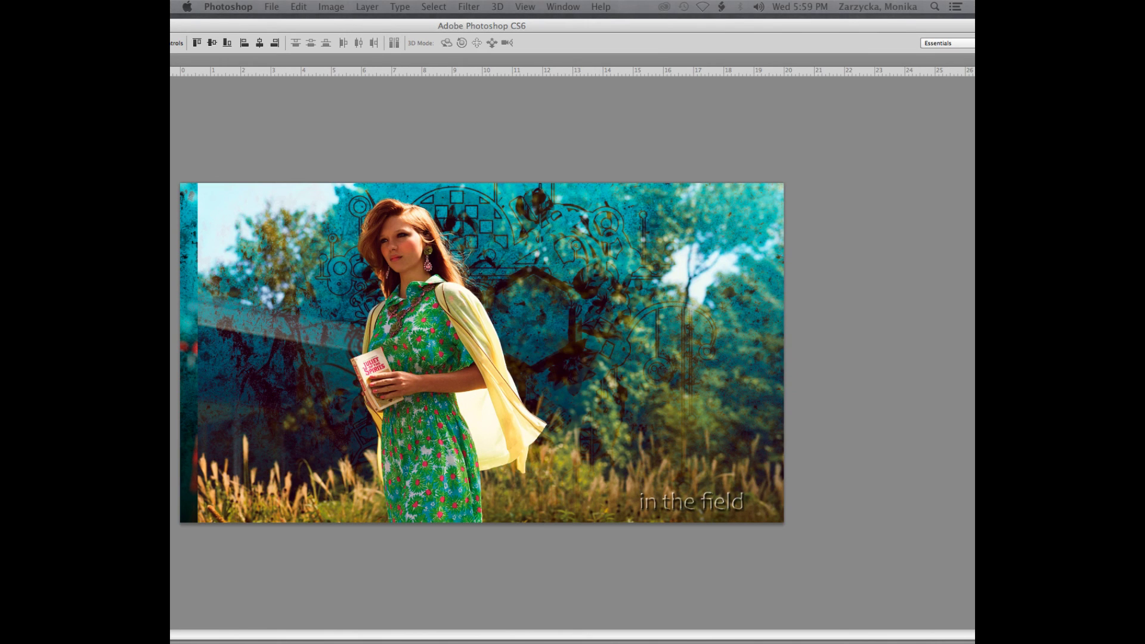